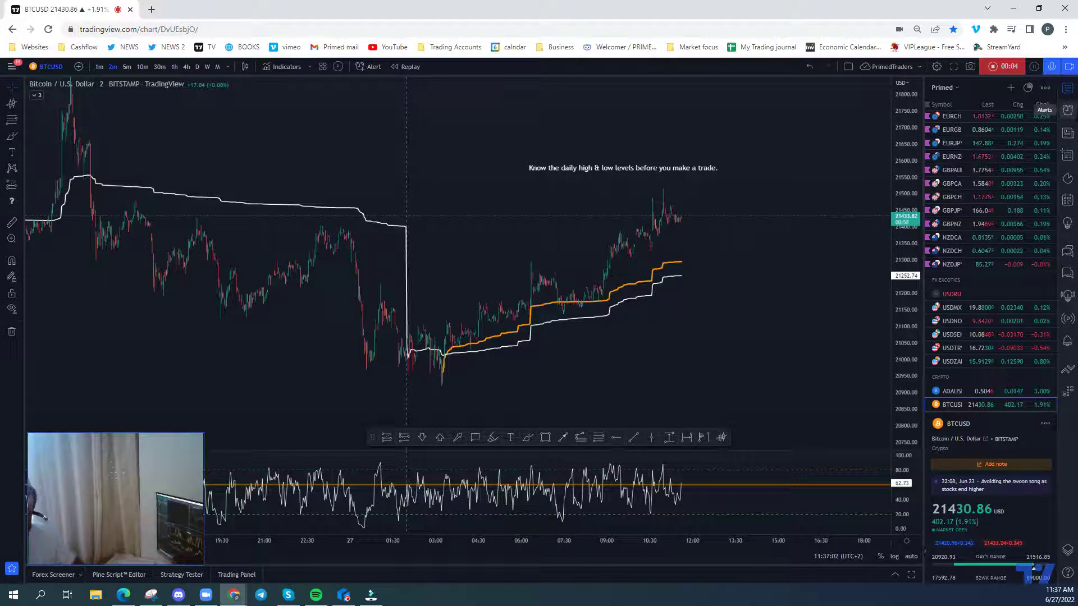
Place a horizontal ray at the BTCUSD day's low, extending to the right.
{"action": "left_click_drag", "start_coordinate": [698, 311], "coordinate": [692, 259]}
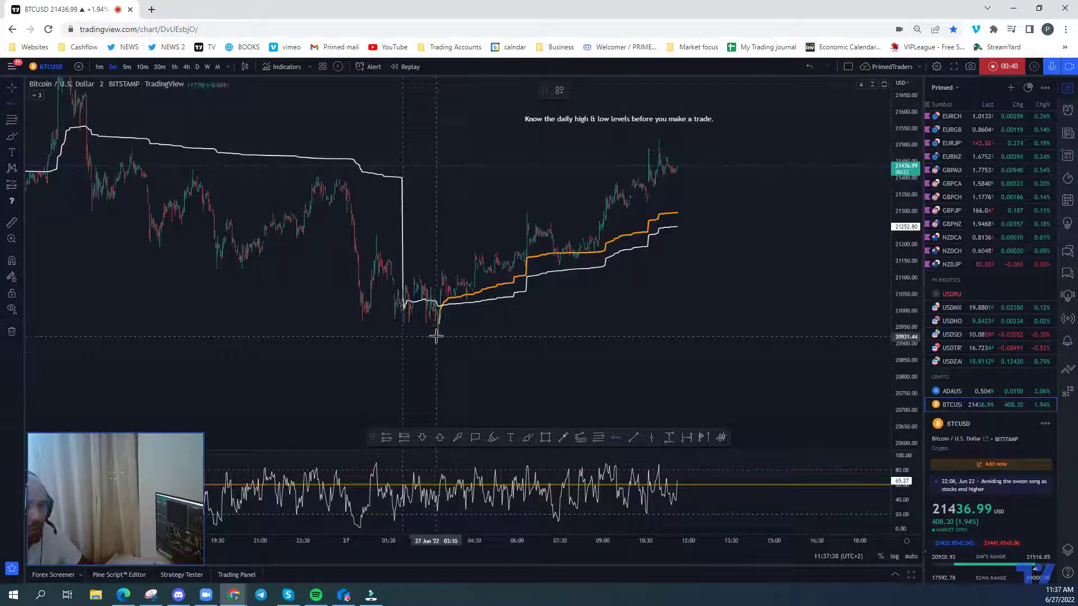
{"action": "key", "text": "alt+j"}
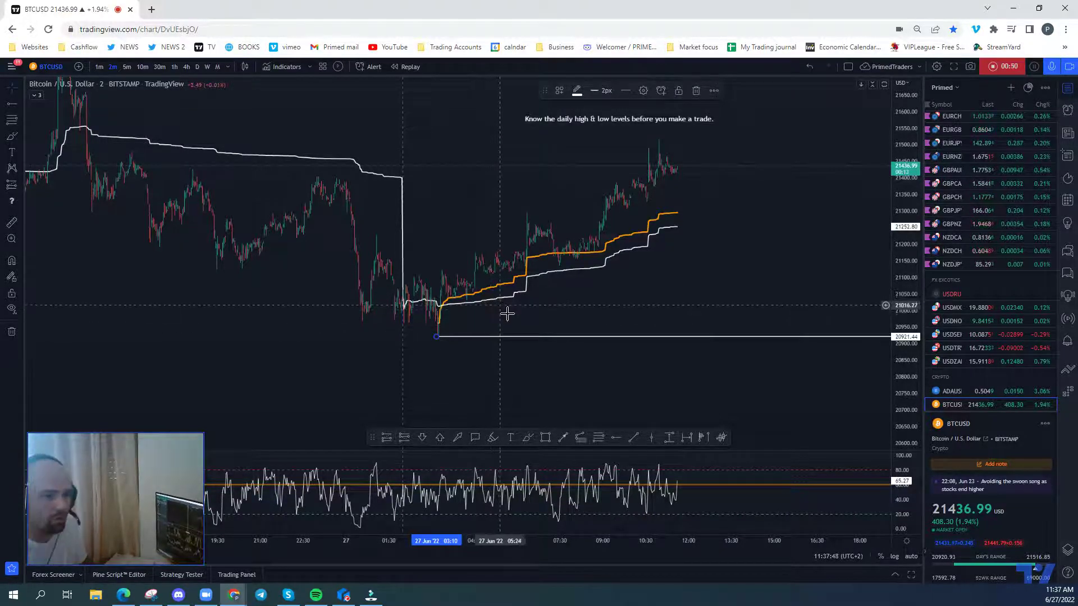
Rescale and pan the chart to bring the 21516.06 day's high into view.
{"action": "scroll", "coordinate": [505, 315], "scroll_direction": "up", "scroll_amount": 2}
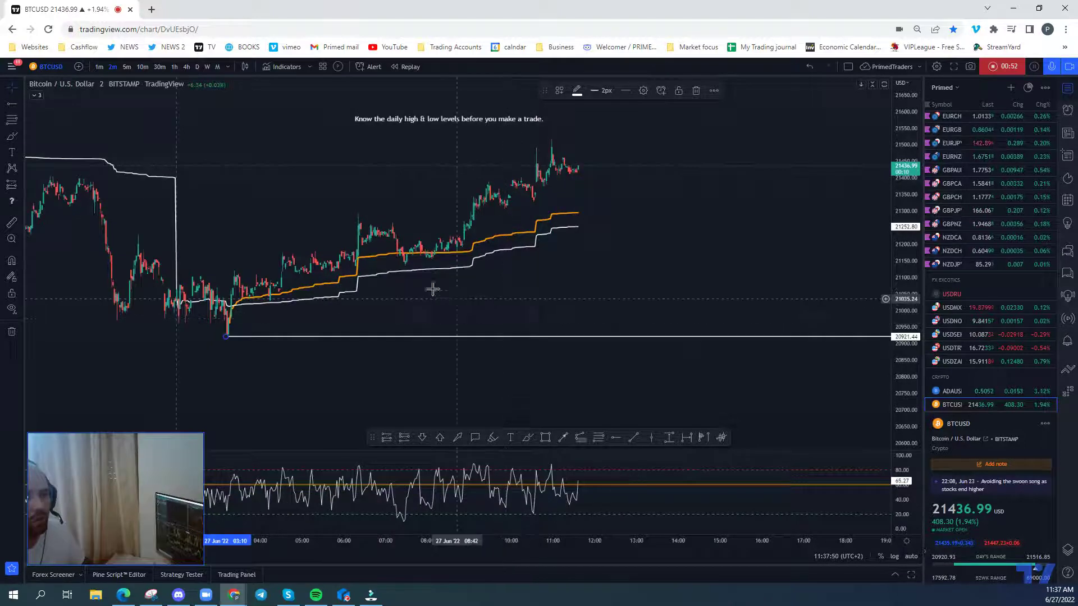
{"action": "left_click_drag", "start_coordinate": [542, 305], "coordinate": [615, 308]}
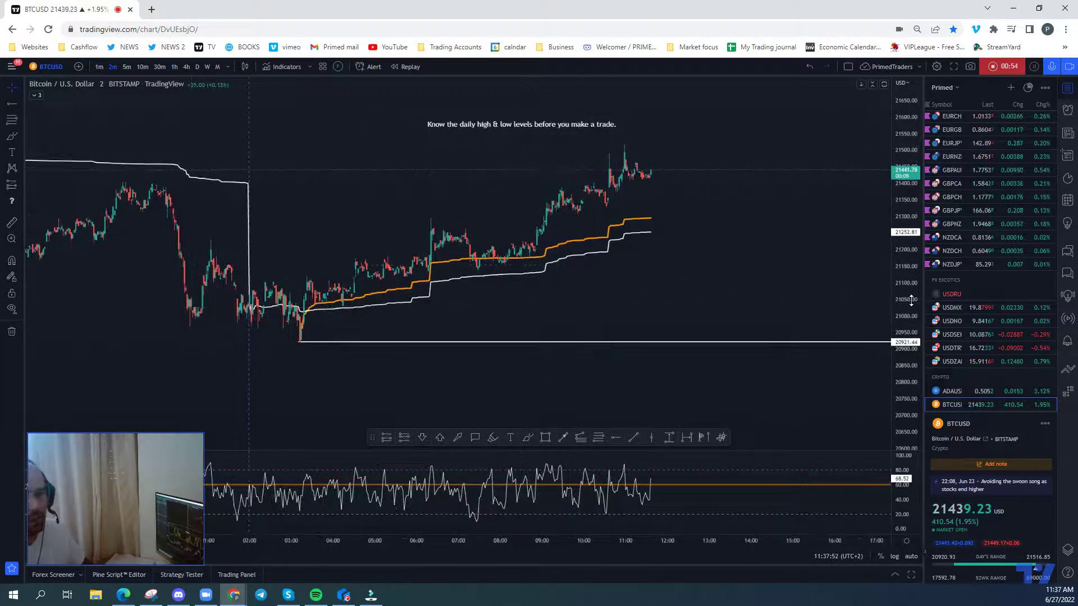
{"action": "left_click_drag", "start_coordinate": [911, 298], "coordinate": [909, 243]}
{"action": "scroll", "coordinate": [700, 260], "scroll_direction": "down", "scroll_amount": 2}
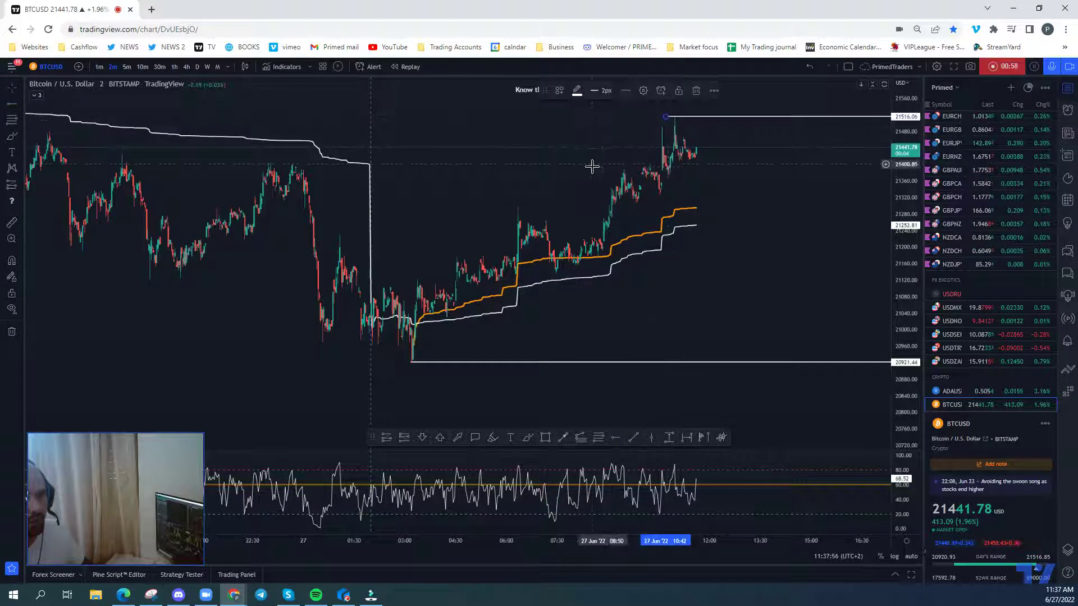
{"action": "left_click_drag", "start_coordinate": [553, 200], "coordinate": [463, 248]}
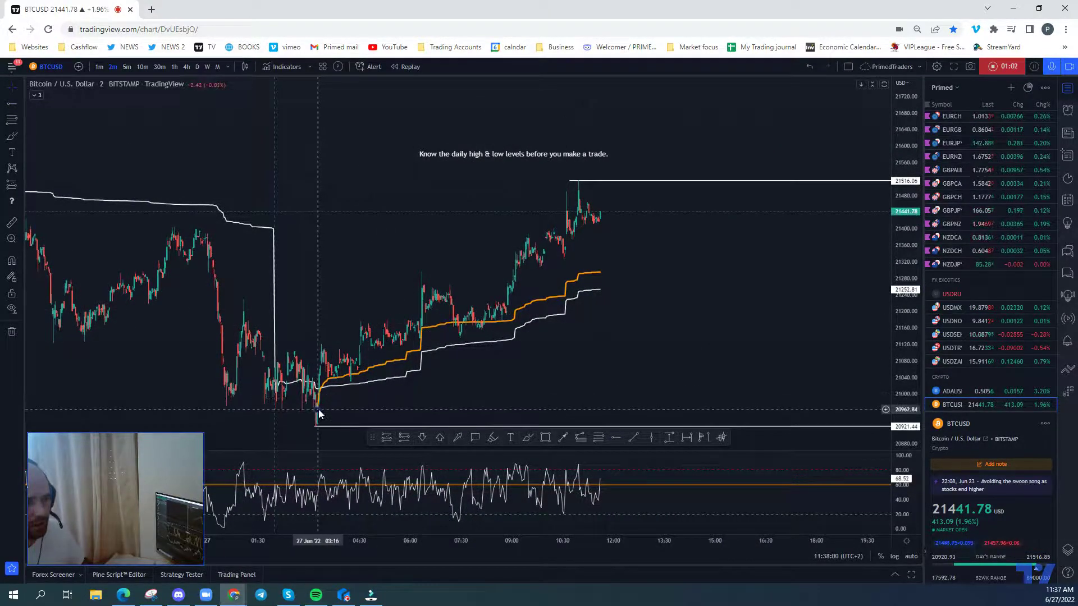
Delete the orange anchored VWAP line and recenter the price action.
{"action": "key", "text": "Delete"}
{"action": "left_click_drag", "start_coordinate": [597, 345], "coordinate": [671, 324]}
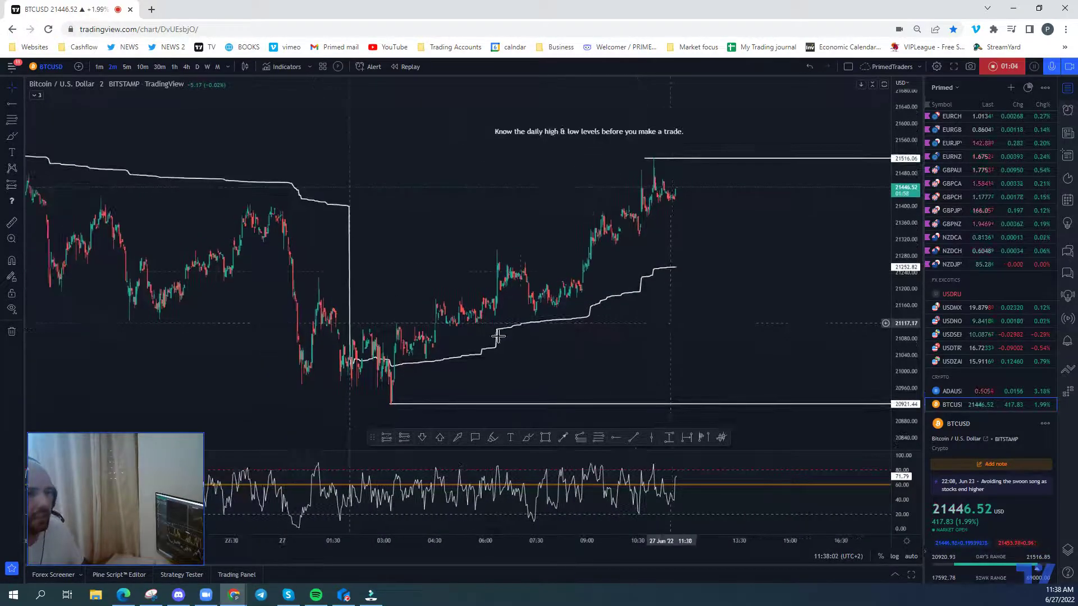
{"action": "left_click", "coordinate": [545, 437]}
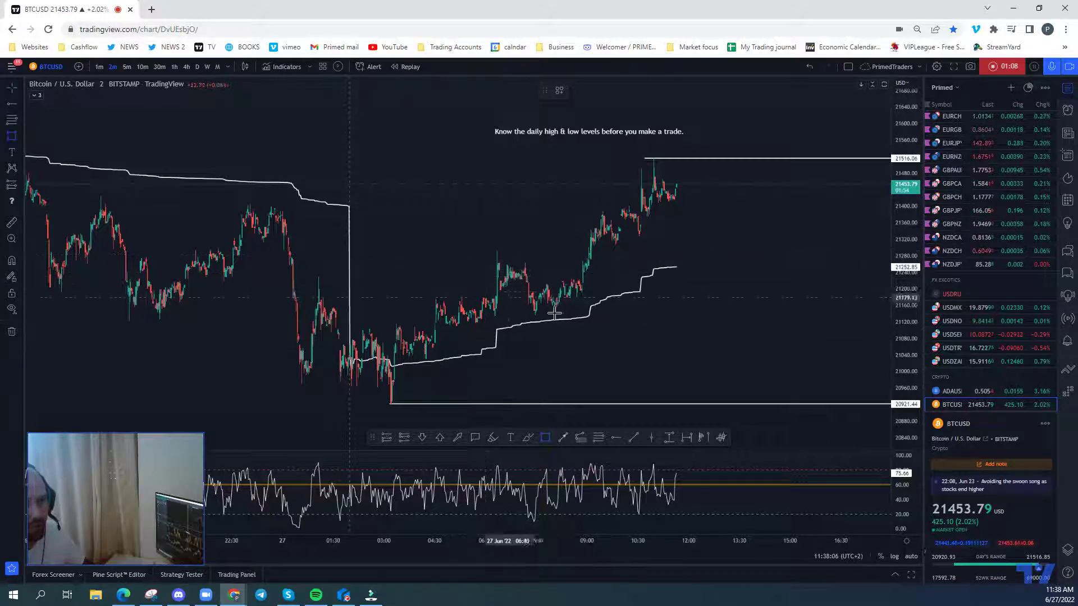
Draw a thin orange zone band at the breakout level.
{"action": "left_click", "coordinate": [492, 249]}
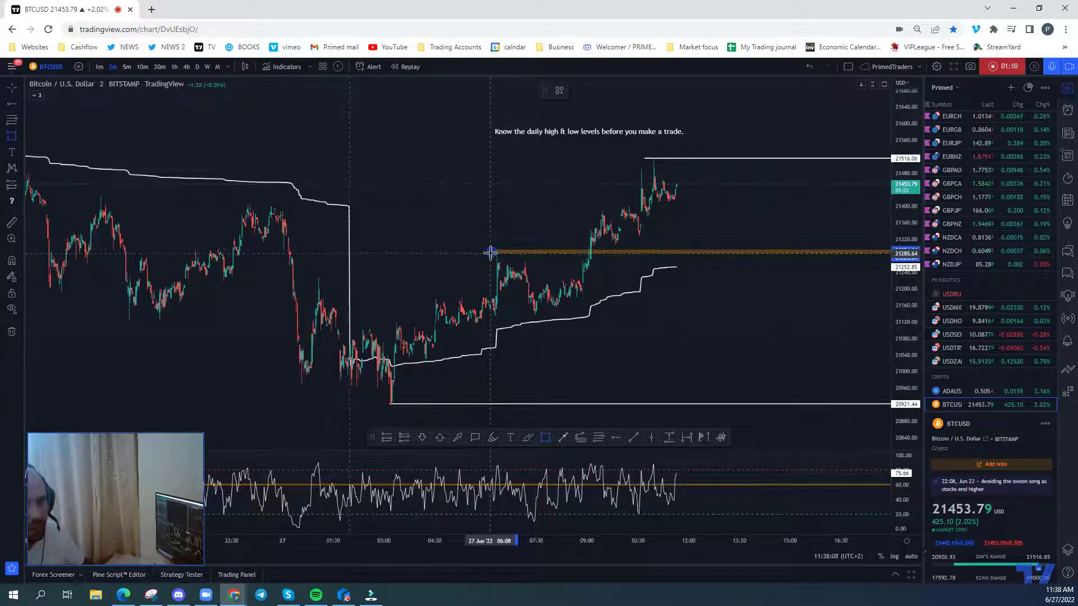
{"action": "left_click_drag", "start_coordinate": [490, 253], "coordinate": [489, 250]}
{"action": "scroll", "coordinate": [486, 249], "scroll_direction": "up", "scroll_amount": 2}
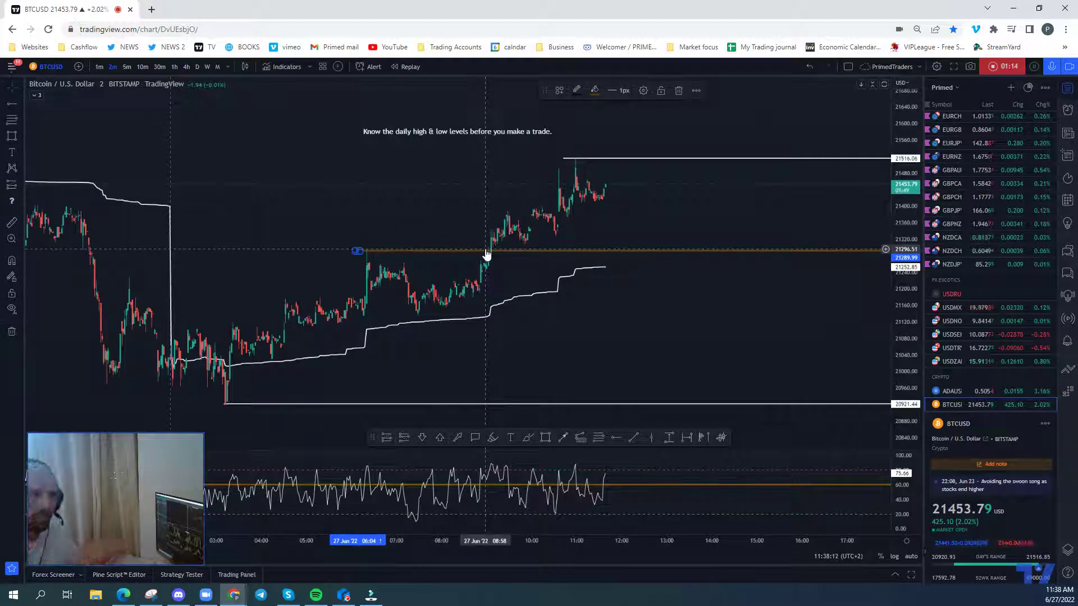
{"action": "scroll", "coordinate": [486, 254], "scroll_direction": "up", "scroll_amount": 5}
{"action": "scroll", "coordinate": [521, 230], "scroll_direction": "down", "scroll_amount": 2}
{"action": "left_click_drag", "start_coordinate": [563, 234], "coordinate": [690, 259]}
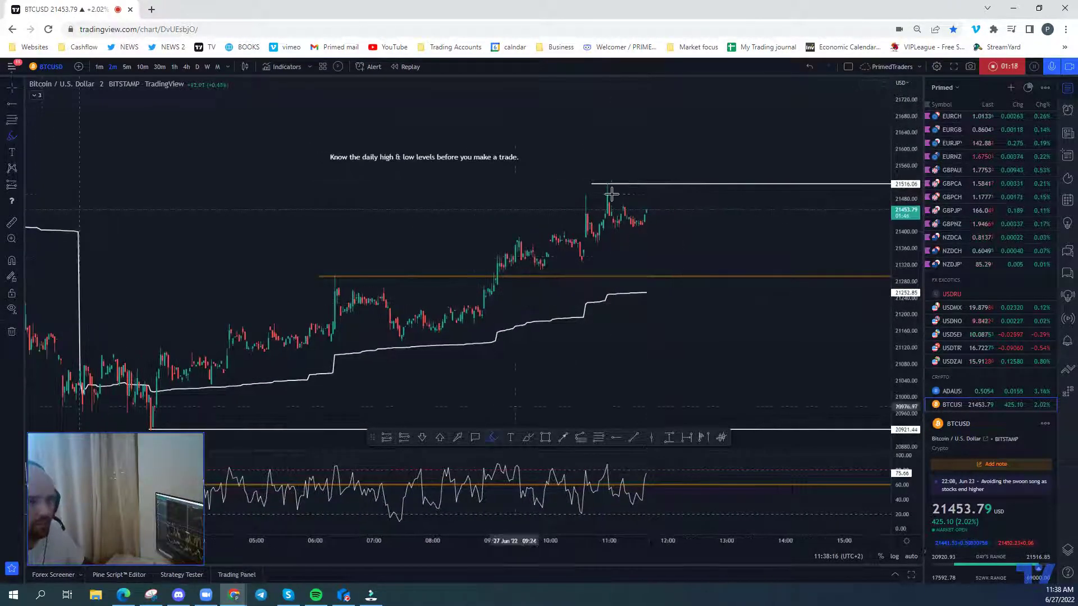
Mark three swing lows and three swing highs, including the top high, with red dots.
{"action": "left_click", "coordinate": [540, 272]}
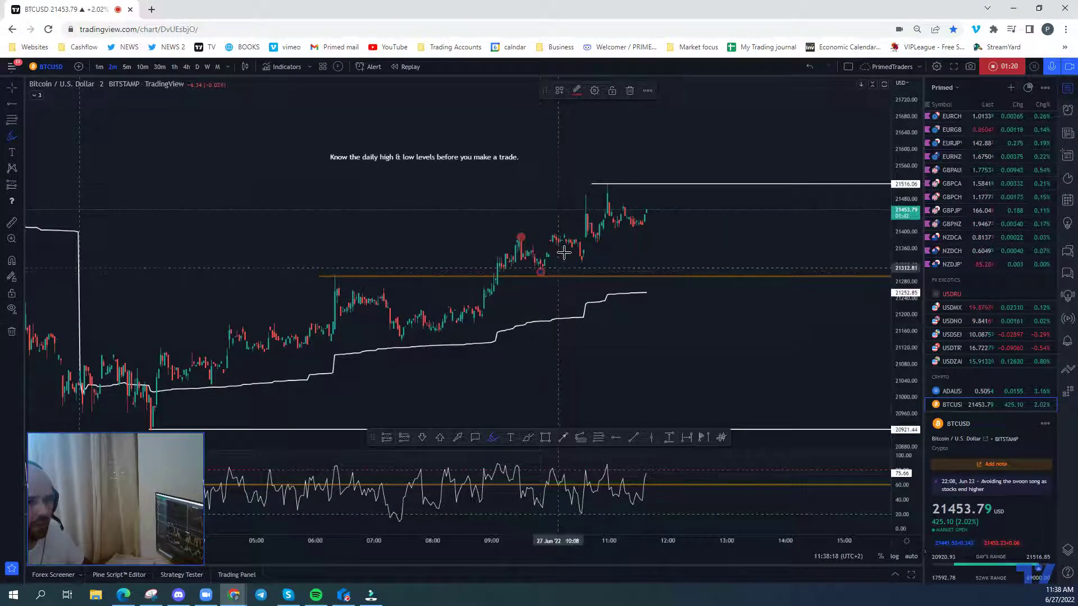
{"action": "left_click", "coordinate": [552, 230]}
{"action": "left_click", "coordinate": [580, 261]}
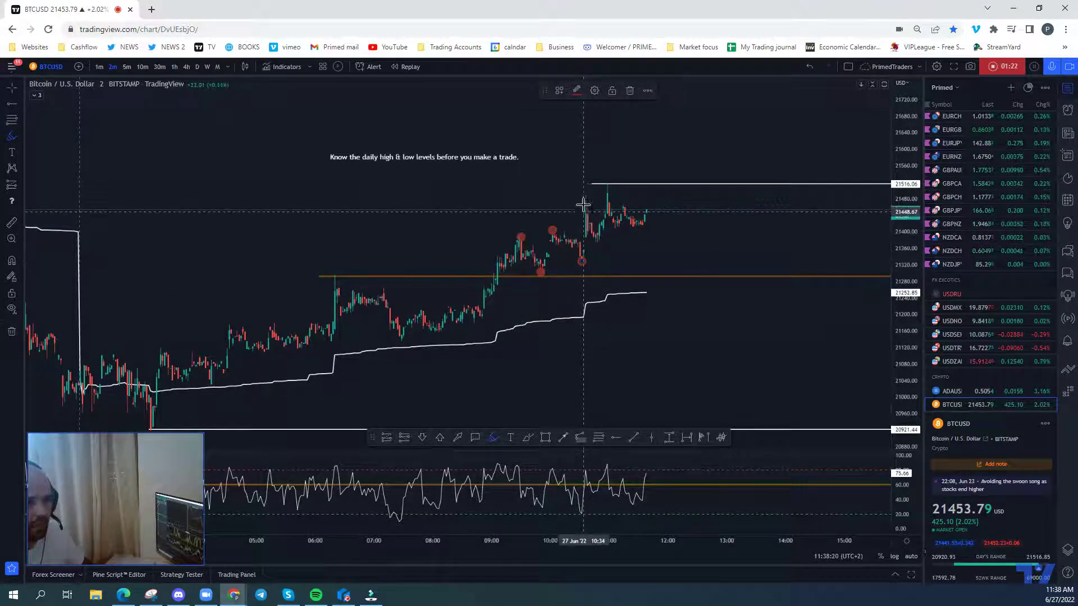
{"action": "left_click", "coordinate": [585, 196]}
{"action": "left_click", "coordinate": [597, 241]}
{"action": "left_click", "coordinate": [605, 185]}
Underline the latest candles with a red highlighter stroke, then show earlier price action.
{"action": "left_click_drag", "start_coordinate": [612, 228], "coordinate": [642, 227]}
{"action": "key", "text": "Escape"}
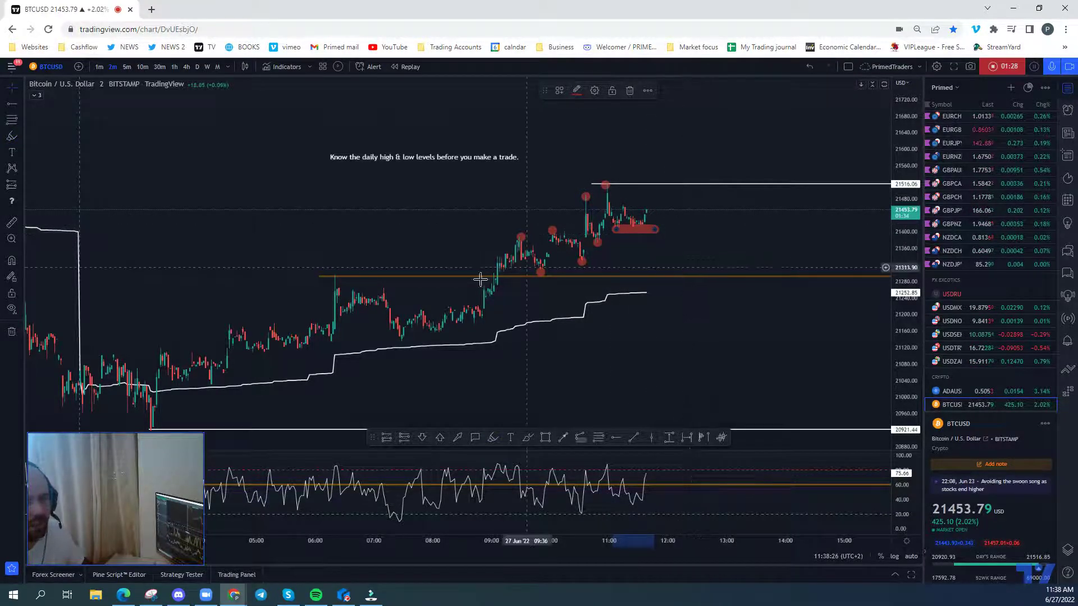
{"action": "scroll", "coordinate": [636, 301], "scroll_direction": "down", "scroll_amount": 1}
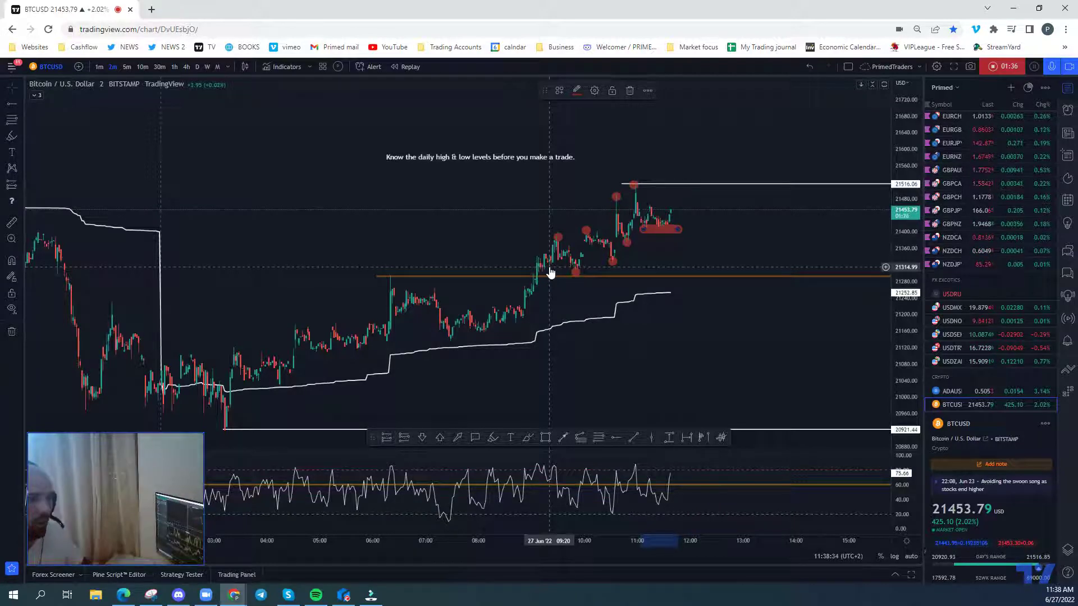
{"action": "left_click_drag", "start_coordinate": [702, 322], "coordinate": [622, 335]}
{"action": "scroll", "coordinate": [622, 335], "scroll_direction": "down", "scroll_amount": 1}
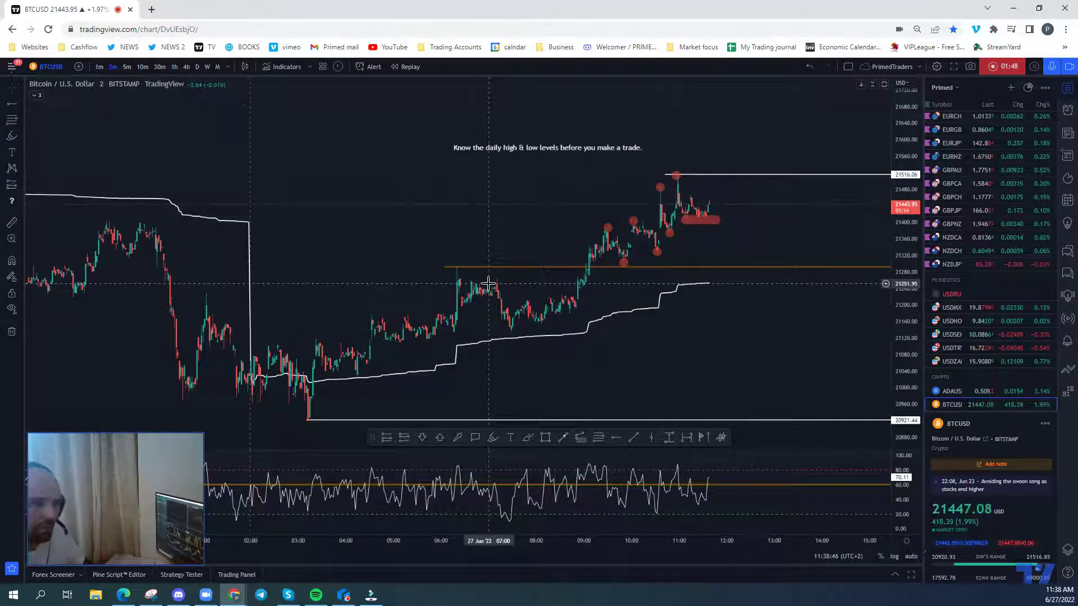
Draw a red freehand curve below the white line and circle two oscillator troughs.
{"action": "left_click", "coordinate": [526, 437]}
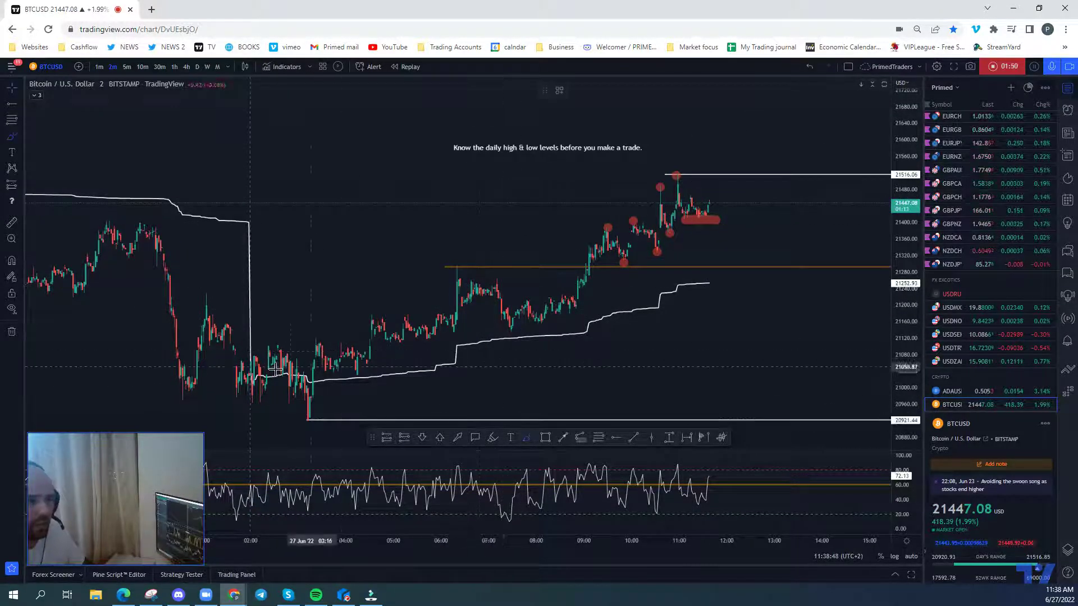
{"action": "mouse_move", "coordinate": [323, 389]}
{"action": "left_mouse_down"}
{"action": "mouse_move", "coordinate": [453, 383]}
{"action": "mouse_move", "coordinate": [469, 357]}
{"action": "mouse_move", "coordinate": [600, 348]}
{"action": "left_mouse_up"}
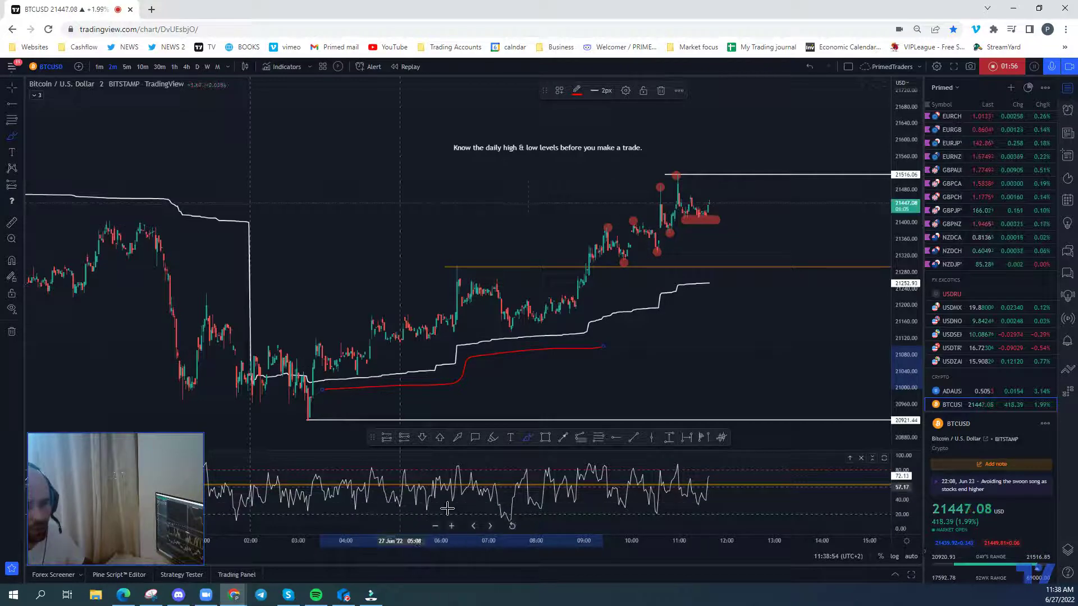
{"action": "left_click_drag", "start_coordinate": [499, 508], "coordinate": [499, 510]}
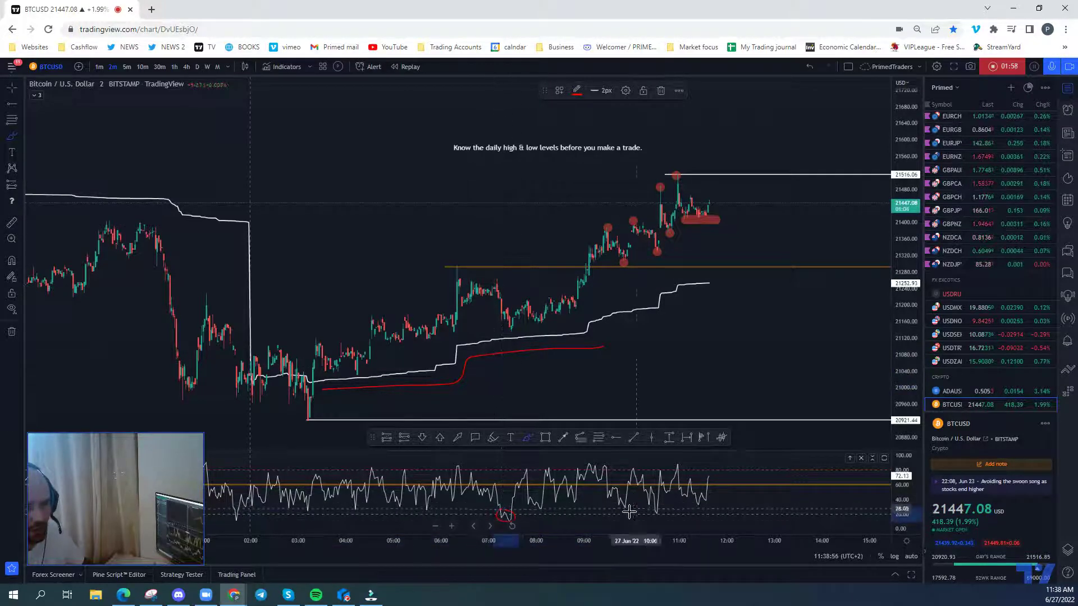
{"action": "mouse_move", "coordinate": [656, 507]}
{"action": "left_mouse_down"}
{"action": "mouse_move", "coordinate": [667, 508]}
{"action": "mouse_move", "coordinate": [655, 508]}
{"action": "left_mouse_up"}
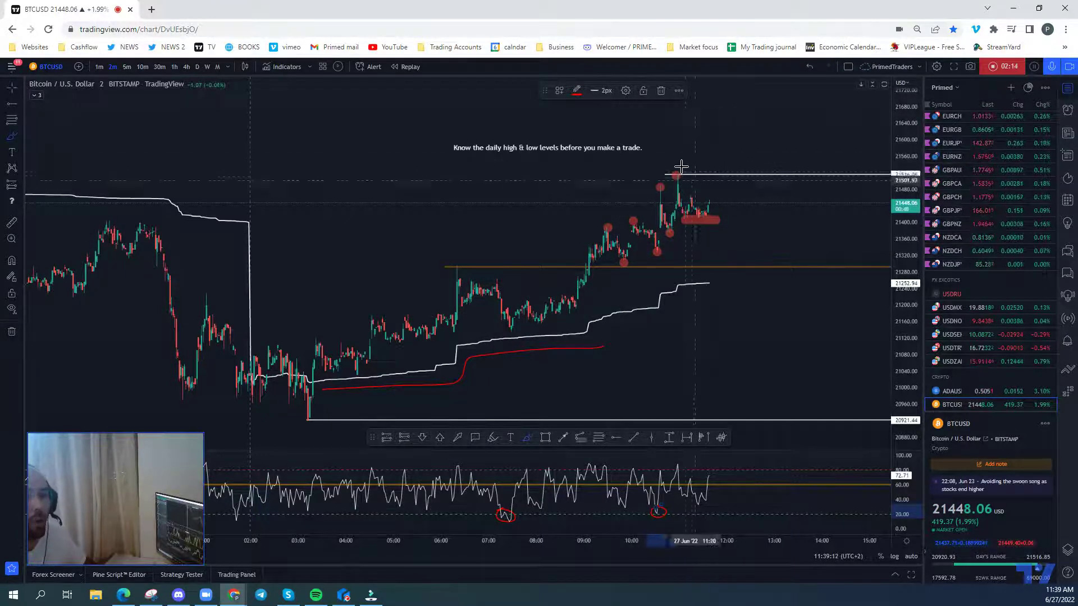
Cross out the high, sketch a downward arrow beside recent candles, and circle the oscillator peak.
{"action": "mouse_move", "coordinate": [688, 167]}
{"action": "left_mouse_down"}
{"action": "mouse_move", "coordinate": [701, 181]}
{"action": "mouse_move", "coordinate": [701, 167]}
{"action": "left_mouse_up"}
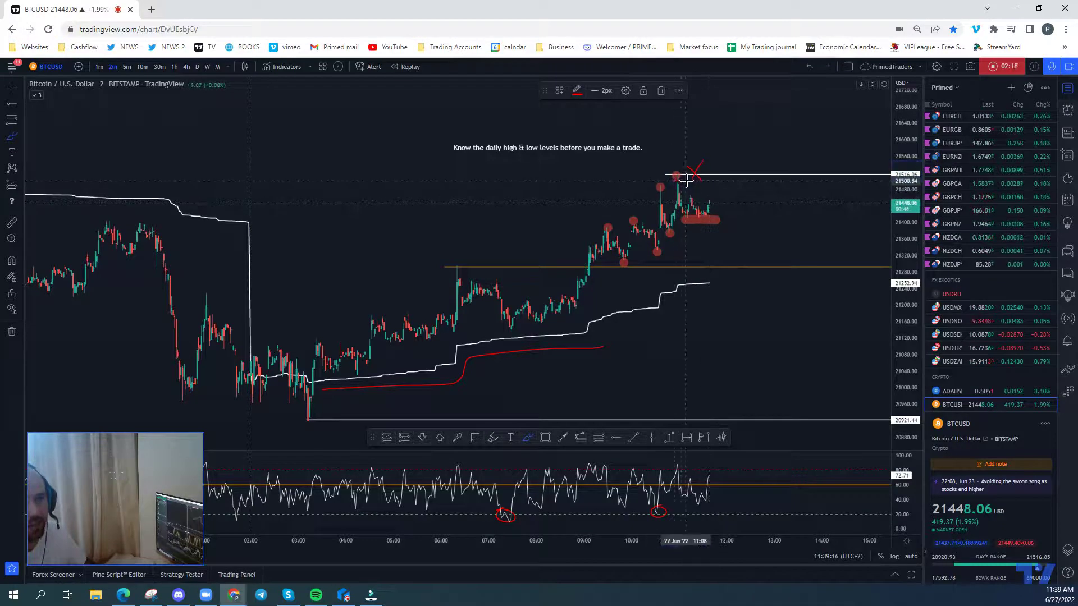
{"action": "key", "text": "ctrl+z"}
{"action": "left_click_drag", "start_coordinate": [685, 193], "coordinate": [696, 192]}
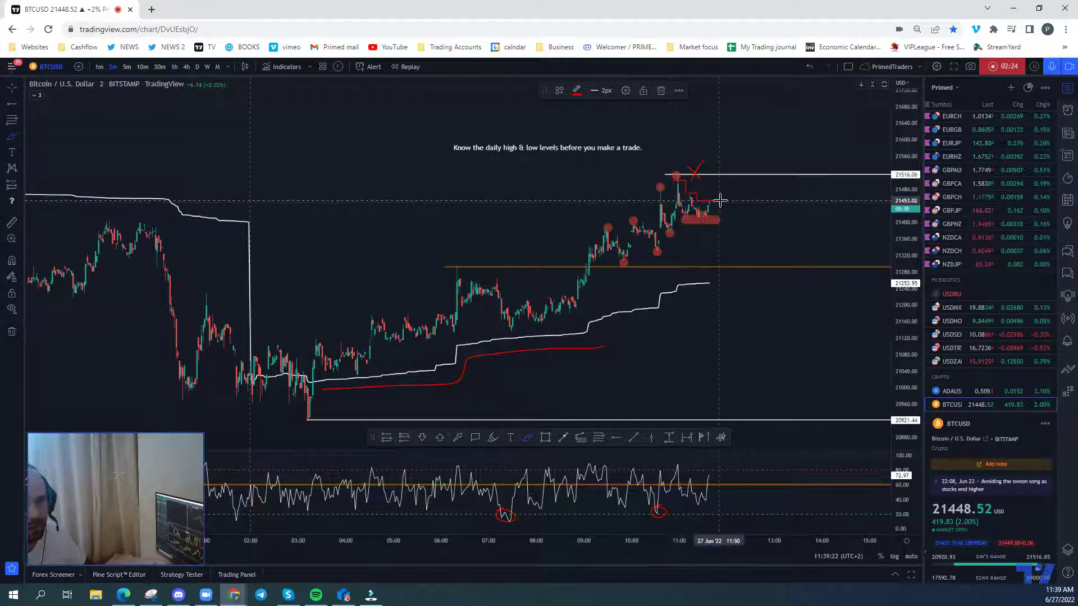
{"action": "mouse_move", "coordinate": [721, 203]}
{"action": "left_mouse_down"}
{"action": "mouse_move", "coordinate": [730, 229]}
{"action": "mouse_move", "coordinate": [741, 223]}
{"action": "left_mouse_up"}
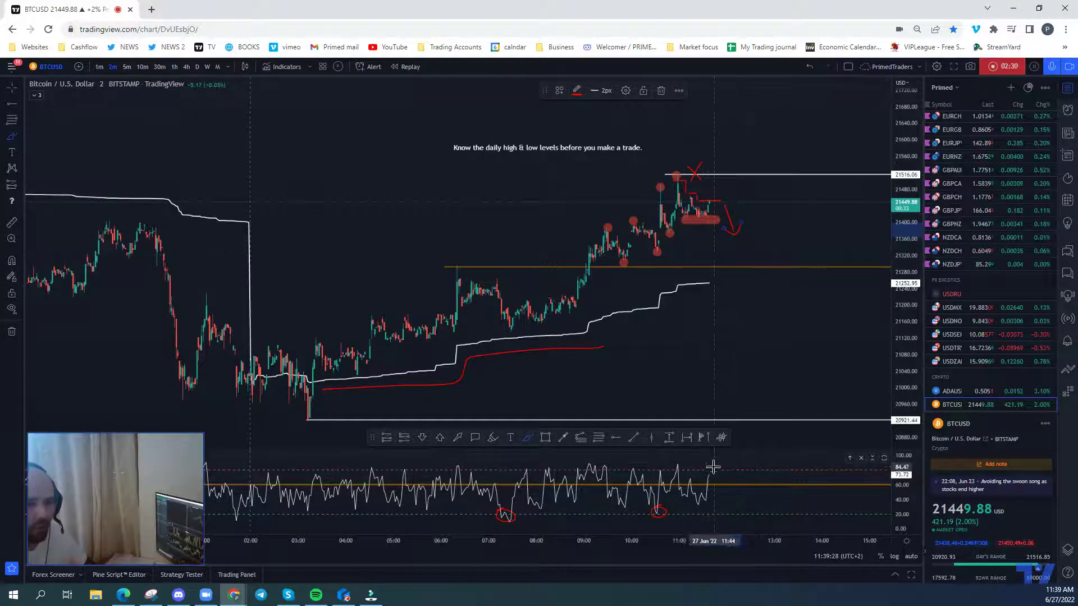
{"action": "mouse_move", "coordinate": [688, 461]}
{"action": "left_mouse_down"}
{"action": "mouse_move", "coordinate": [672, 468]}
{"action": "mouse_move", "coordinate": [705, 477]}
{"action": "mouse_move", "coordinate": [711, 464]}
{"action": "left_mouse_up"}
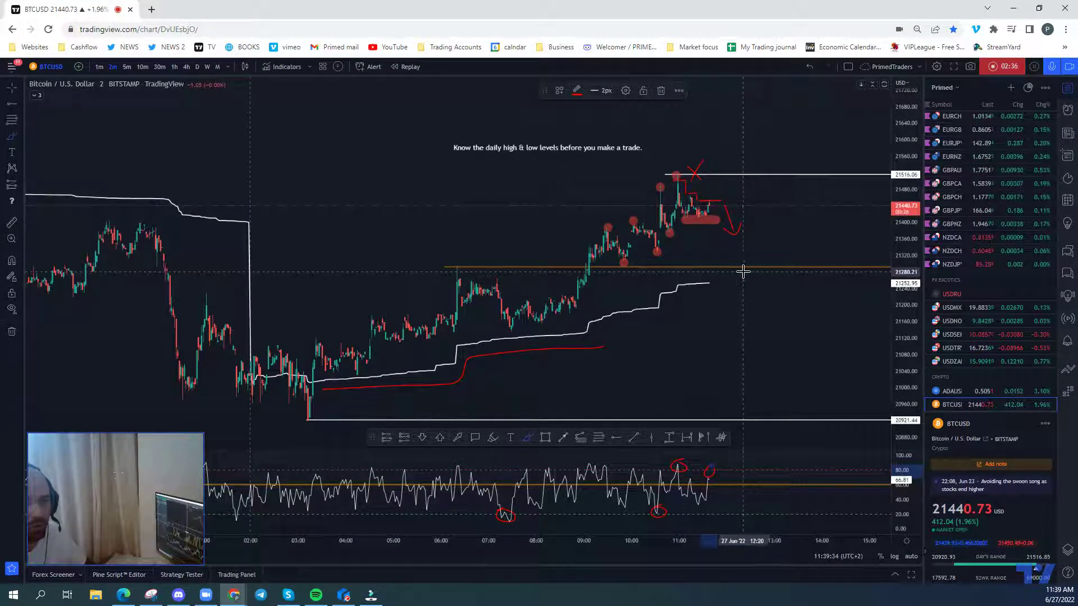
{"action": "scroll", "coordinate": [982, 221], "scroll_direction": "up", "scroll_amount": 10}
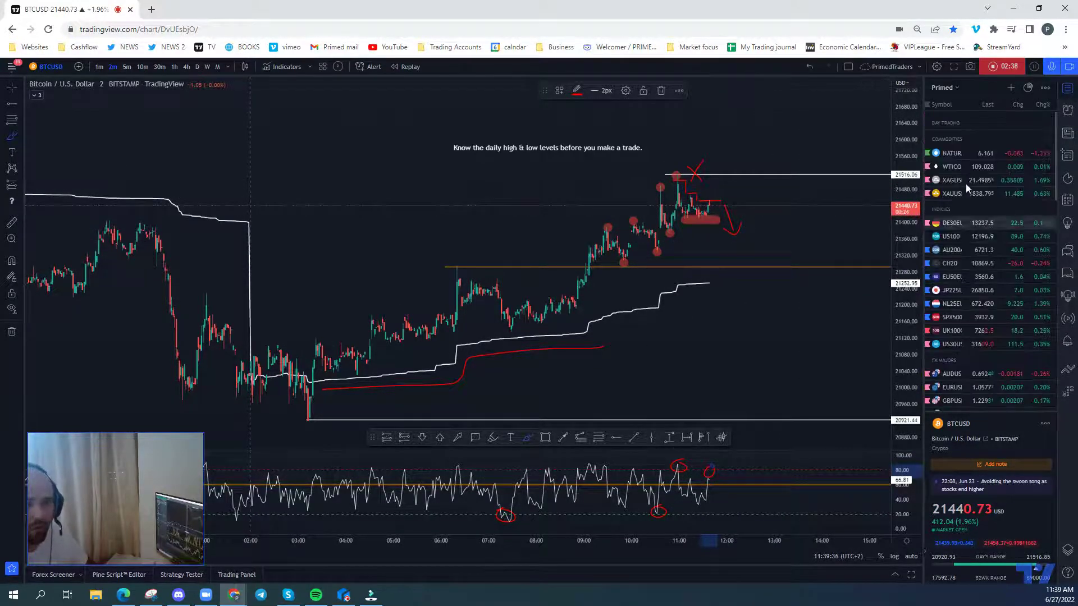
Switch the chart to Germany 30 and bring up Discord maximized.
{"action": "left_click", "coordinate": [952, 223]}
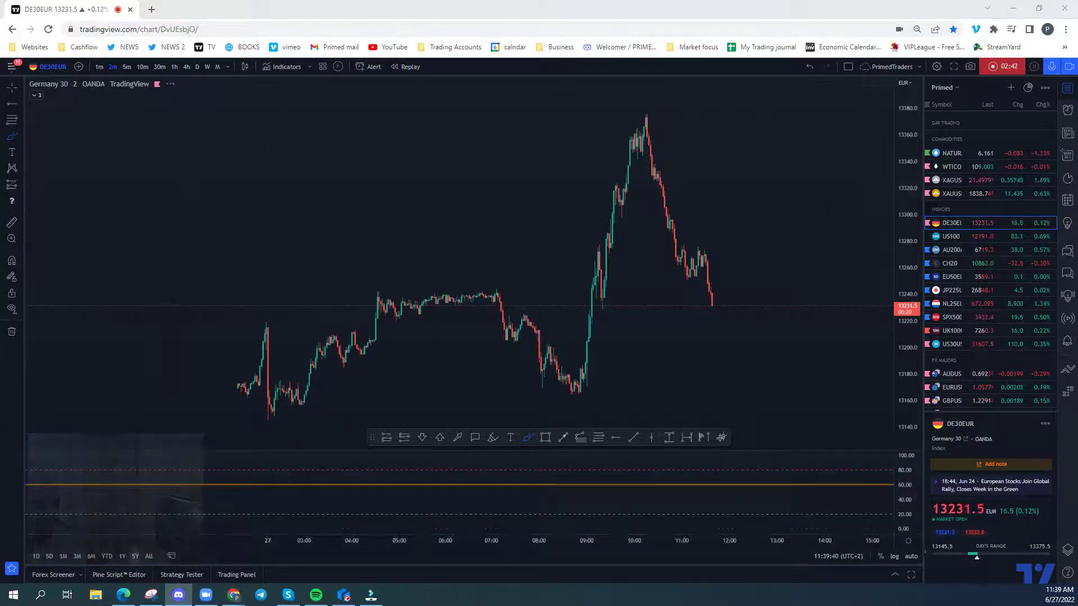
{"action": "left_click", "coordinate": [179, 595]}
{"action": "double_click", "coordinate": [200, 28]}
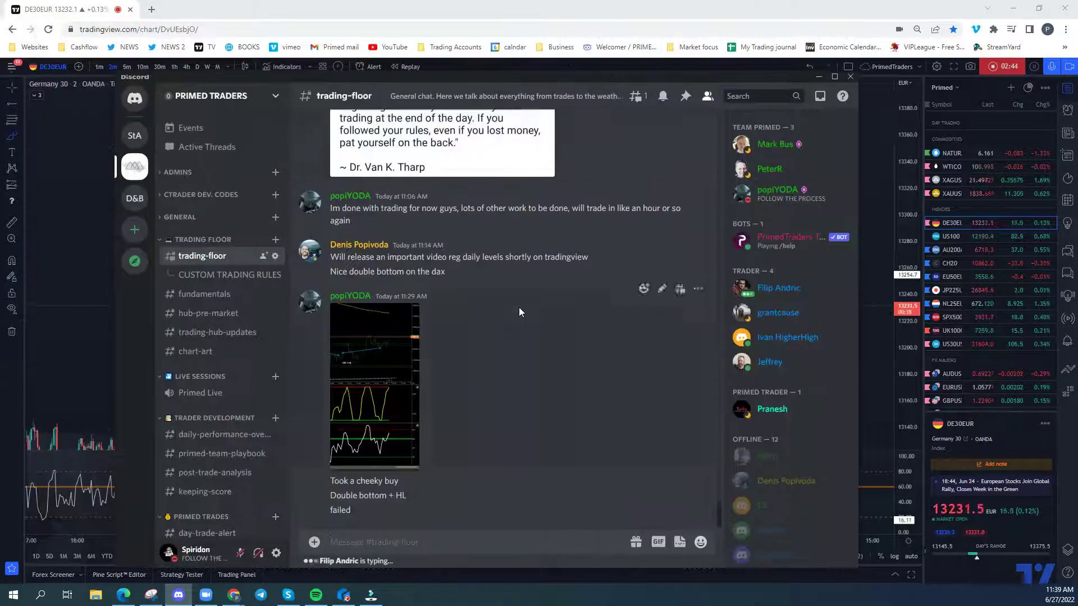
{"action": "scroll", "coordinate": [519, 308], "scroll_direction": "down", "scroll_amount": 5}
{"action": "scroll", "coordinate": [522, 318], "scroll_direction": "up", "scroll_amount": 10}
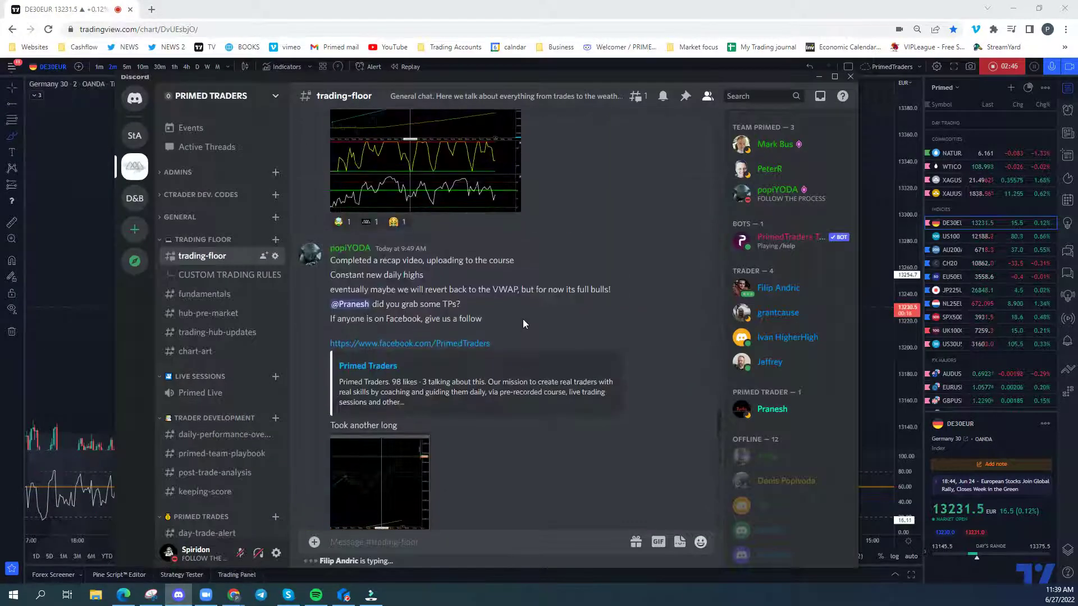
Enlarge and close two shared chart images while scrolling through newer #trading-floor posts.
{"action": "left_click", "coordinate": [427, 329]}
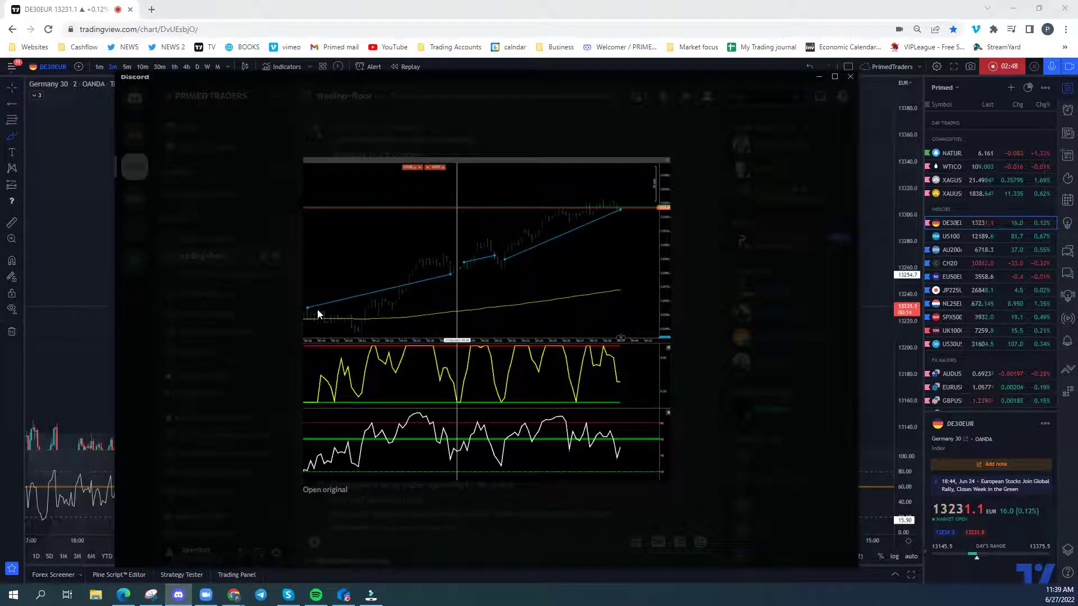
{"action": "left_click", "coordinate": [701, 154]}
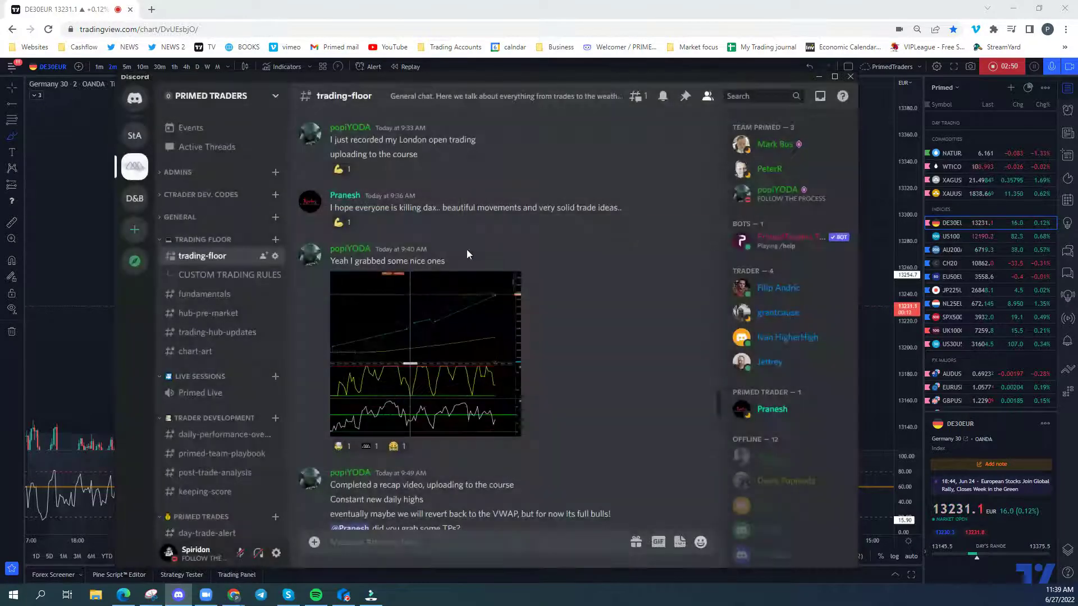
{"action": "scroll", "coordinate": [453, 261], "scroll_direction": "down", "scroll_amount": 10}
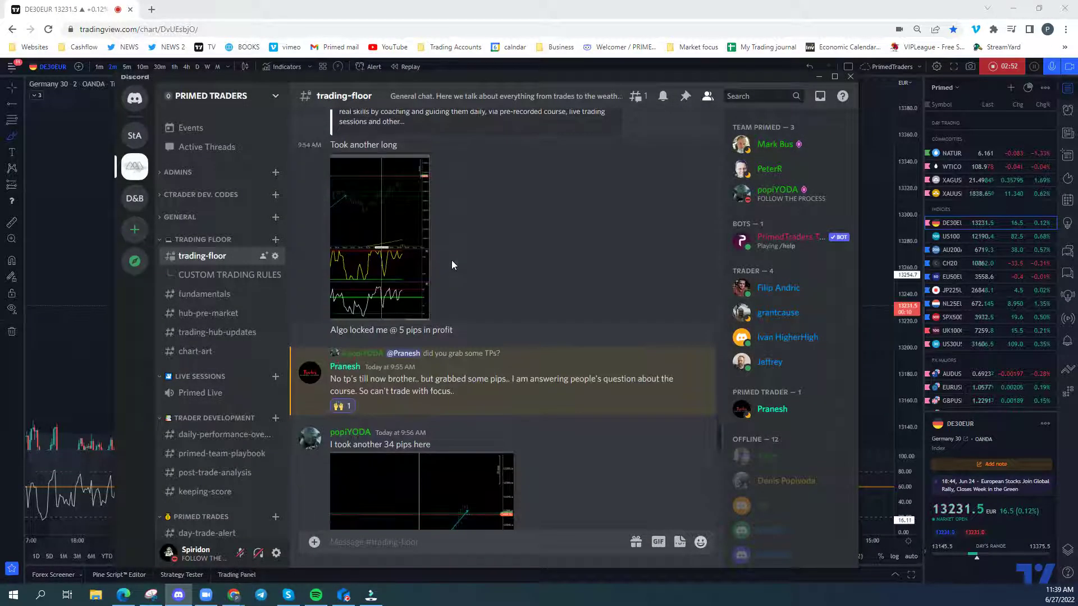
{"action": "left_click", "coordinate": [398, 270]}
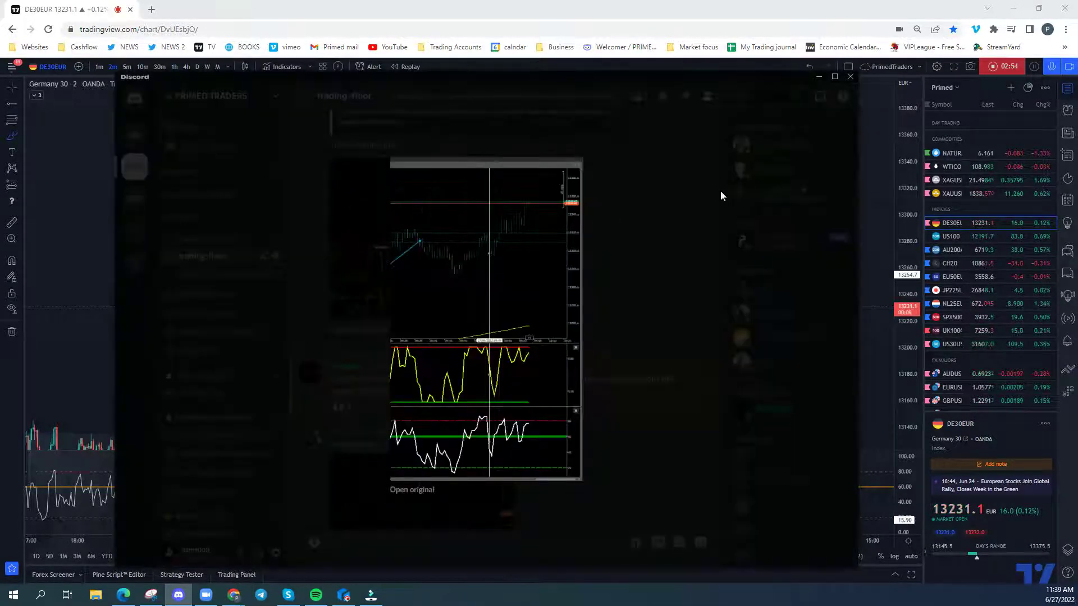
{"action": "left_click", "coordinate": [670, 220]}
{"action": "scroll", "coordinate": [562, 291], "scroll_direction": "down", "scroll_amount": 3}
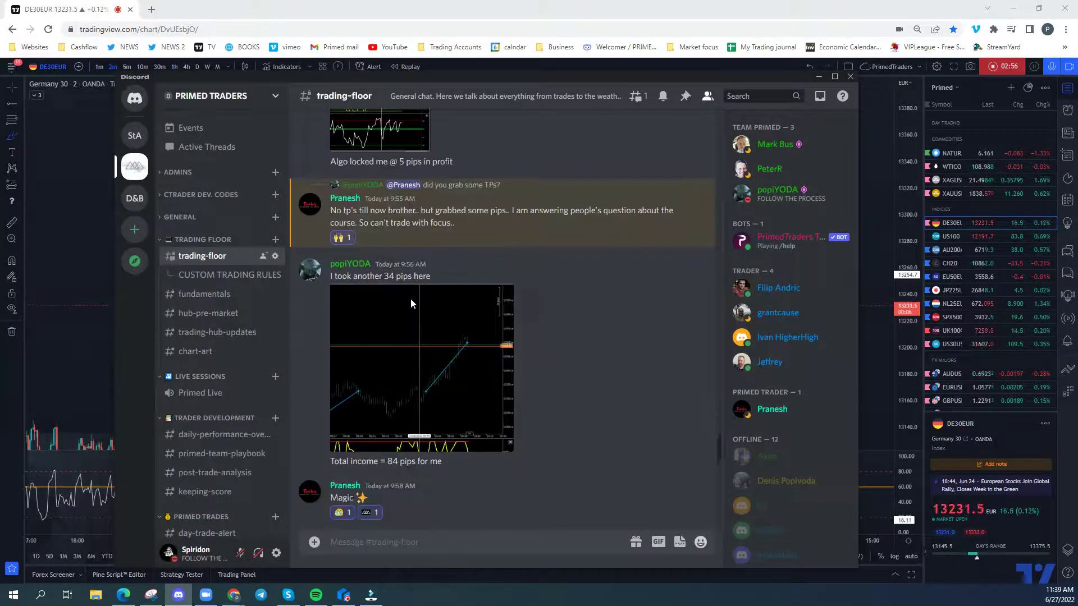
{"action": "scroll", "coordinate": [410, 297], "scroll_direction": "down", "scroll_amount": 5}
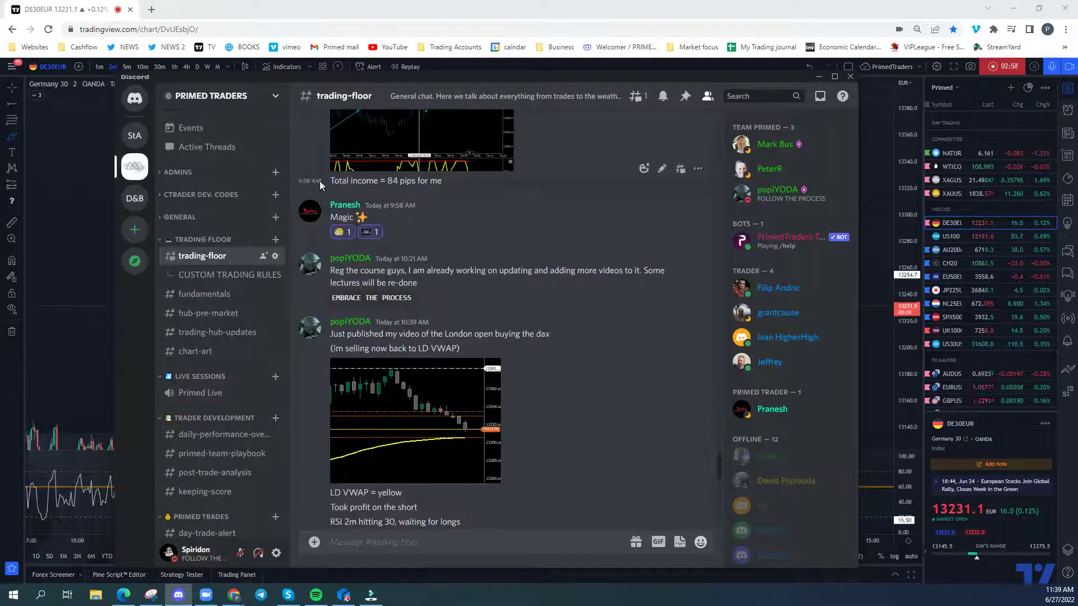
Highlight the 'Total income = 84 pips' line, then return to TradingView and draw a red vertical stroke.
{"action": "left_click_drag", "start_coordinate": [335, 181], "coordinate": [440, 182]}
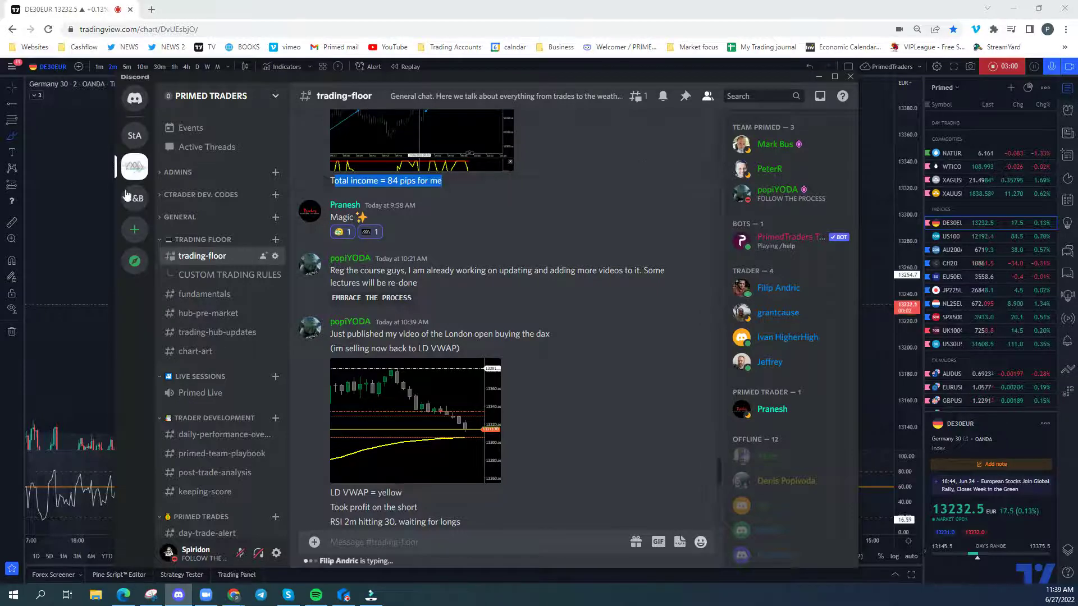
{"action": "left_click", "coordinate": [109, 196]}
{"action": "left_click_drag", "start_coordinate": [653, 373], "coordinate": [653, 256]}
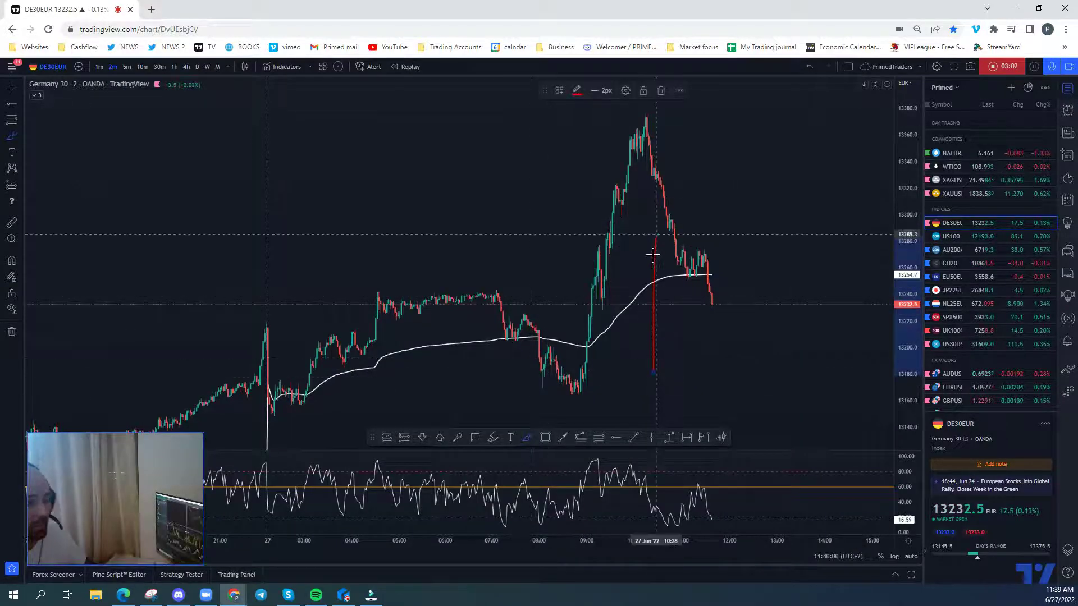
Remove all existing drawings from the Germany 30 chart.
{"action": "scroll", "coordinate": [465, 444], "scroll_direction": "down", "scroll_amount": 2}
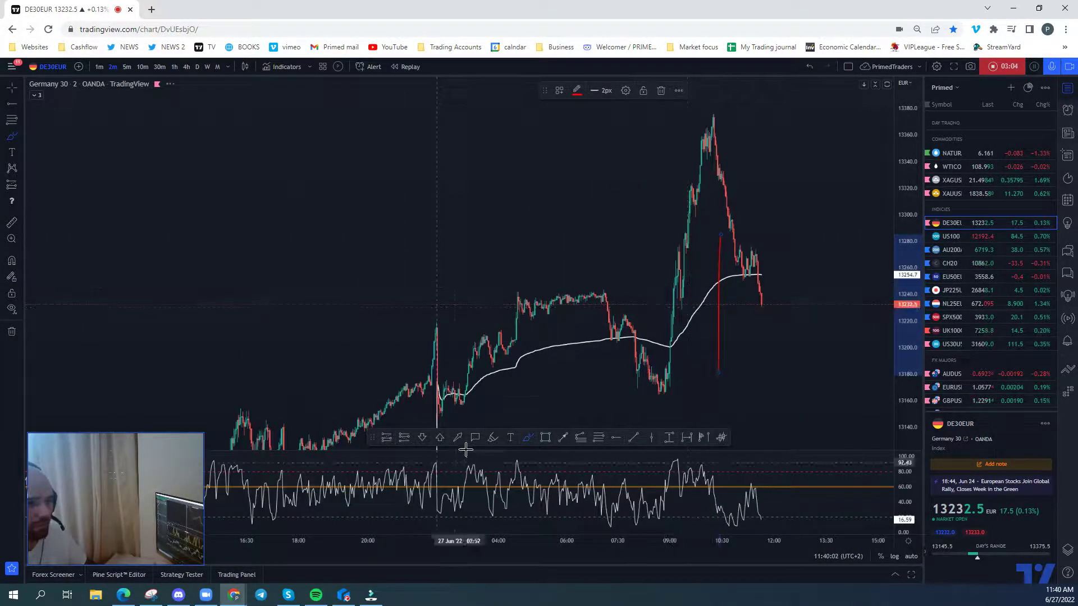
{"action": "left_click_drag", "start_coordinate": [903, 173], "coordinate": [906, 315]}
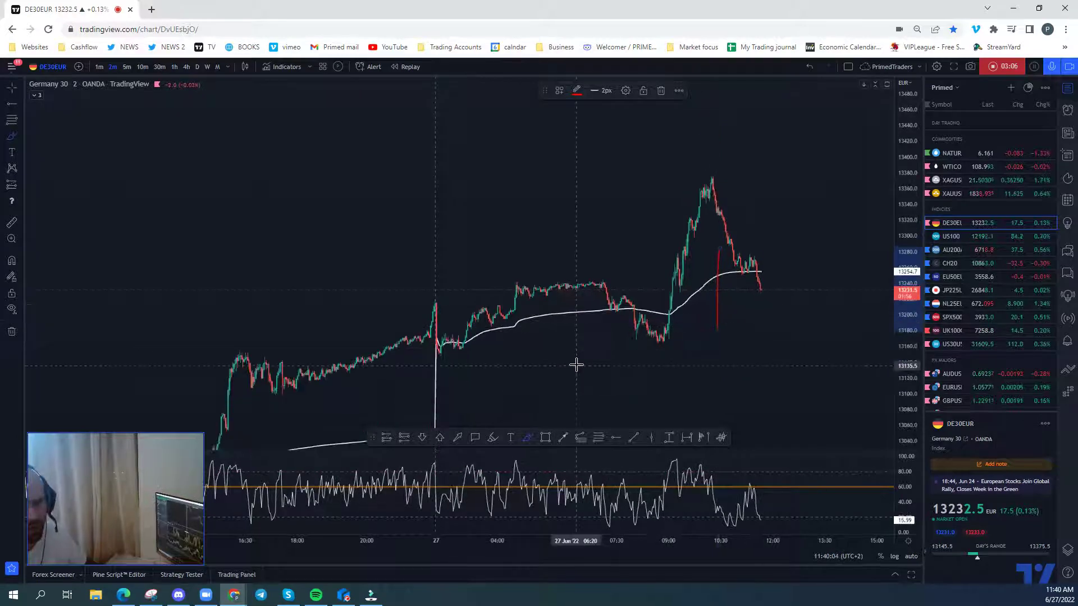
{"action": "left_click_drag", "start_coordinate": [606, 365], "coordinate": [489, 301]}
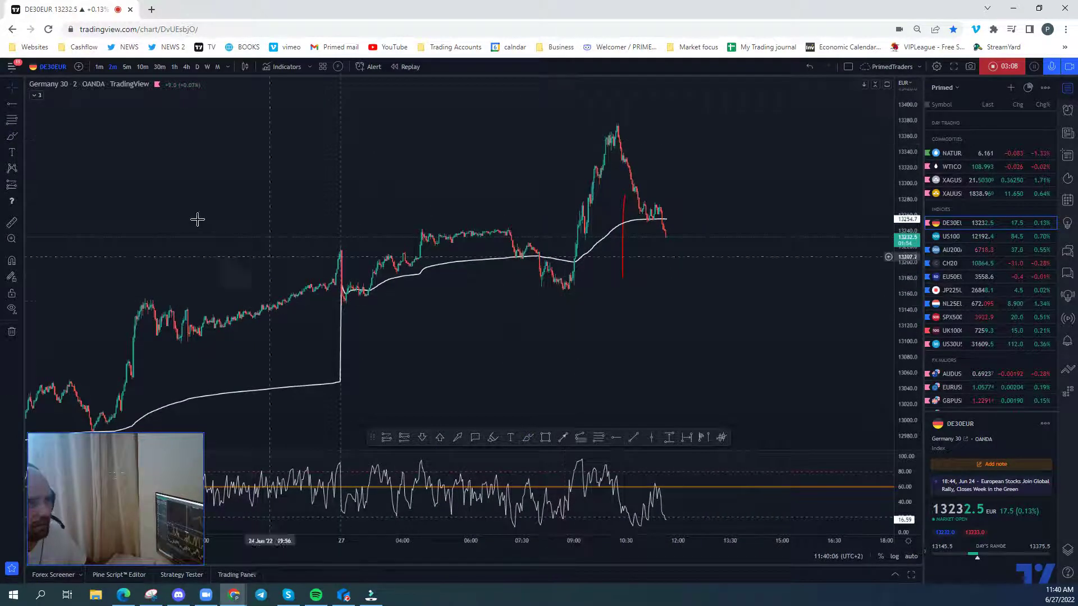
{"action": "left_click", "coordinate": [11, 331]}
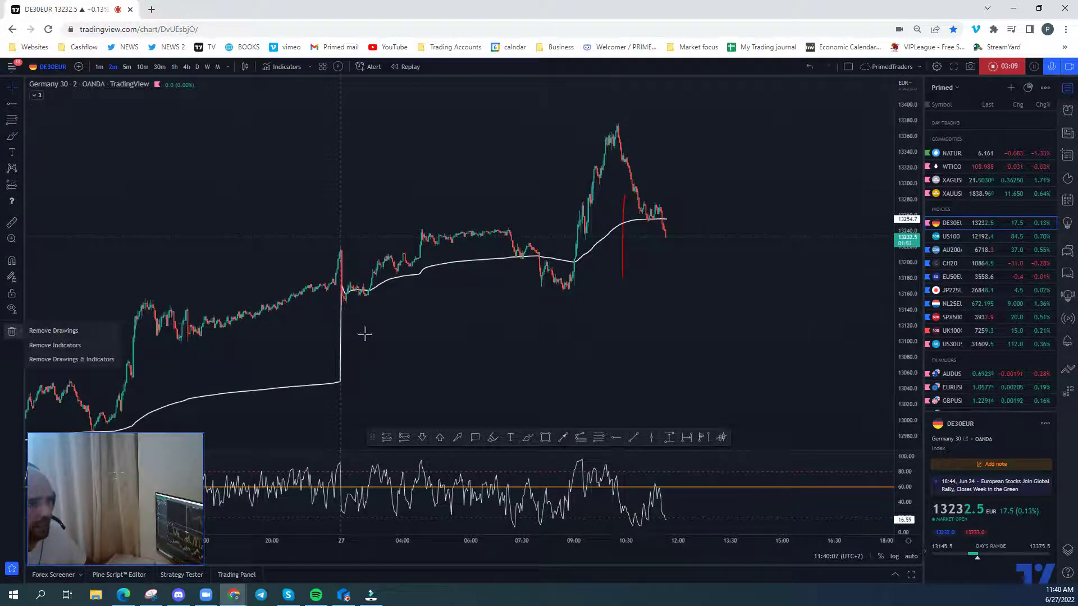
{"action": "left_click", "coordinate": [61, 331]}
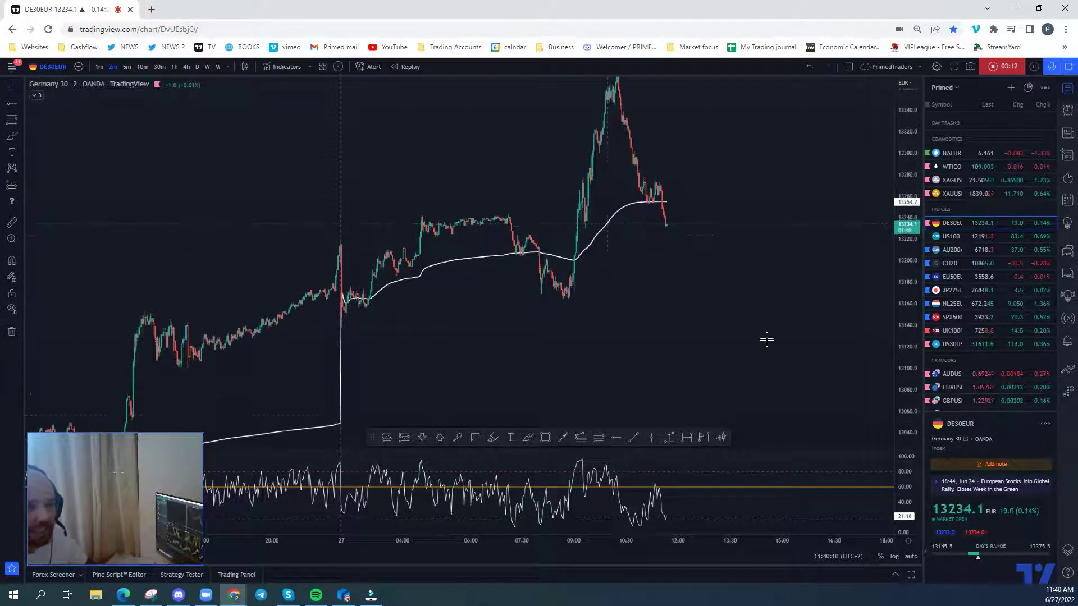
Place horizontal rays at the 02:20 low (13147.7) and the 07:00 high (13243.7).
{"action": "left_click", "coordinate": [615, 439]}
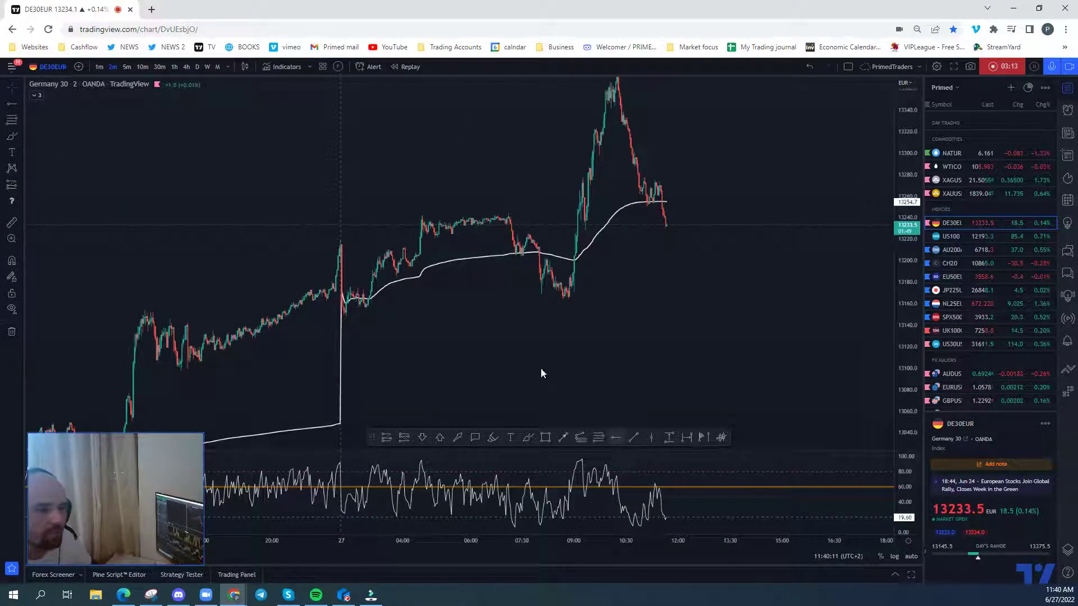
{"action": "left_click", "coordinate": [343, 317]}
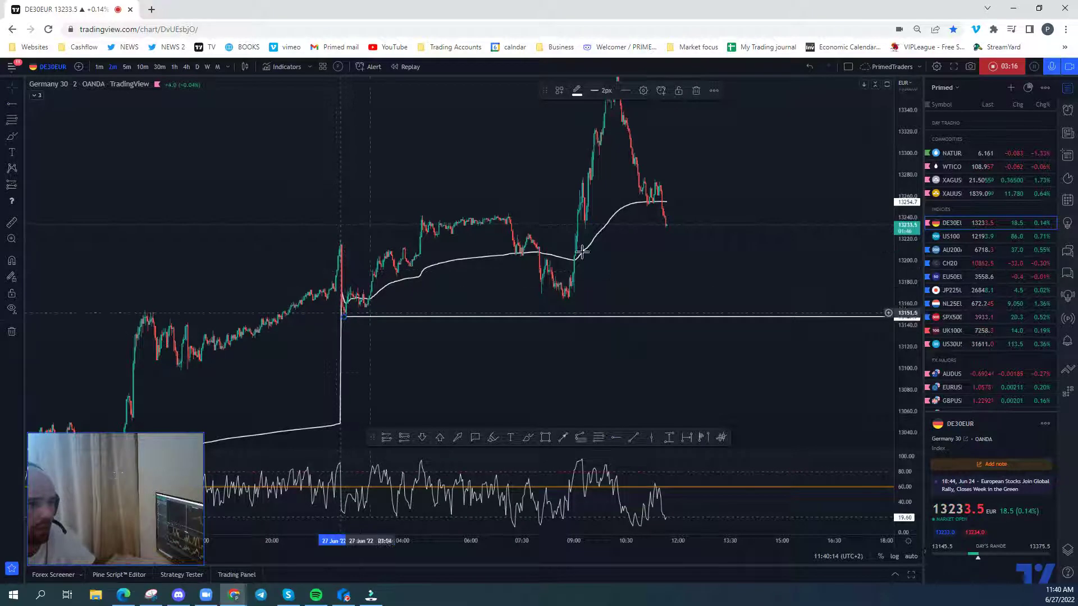
{"action": "left_click", "coordinate": [616, 437]}
{"action": "left_click", "coordinate": [421, 216]}
{"action": "left_click", "coordinate": [503, 214]}
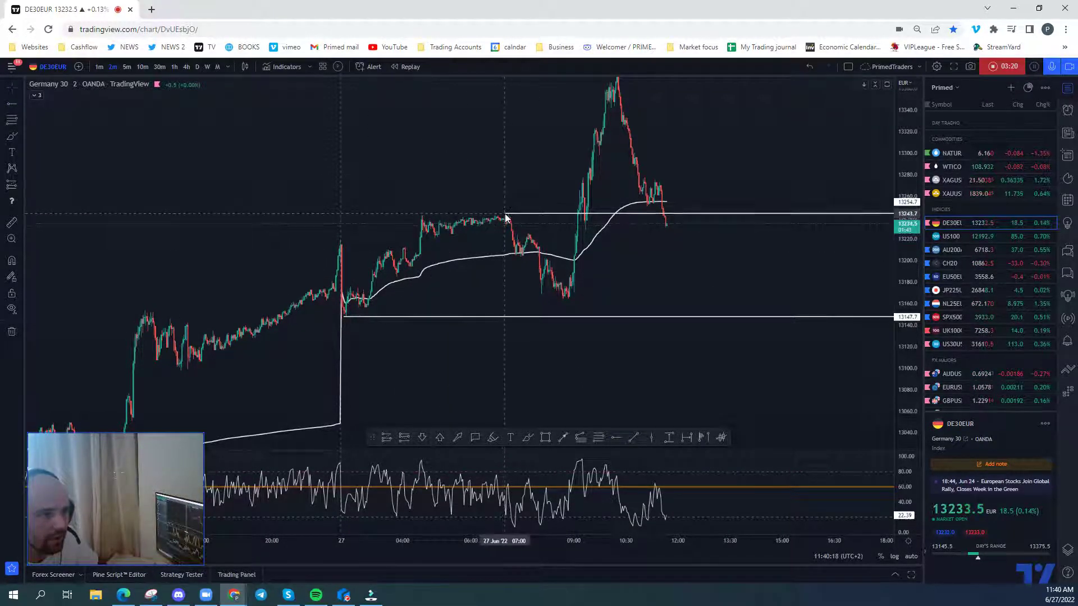
{"action": "left_click_drag", "start_coordinate": [909, 208], "coordinate": [909, 112]}
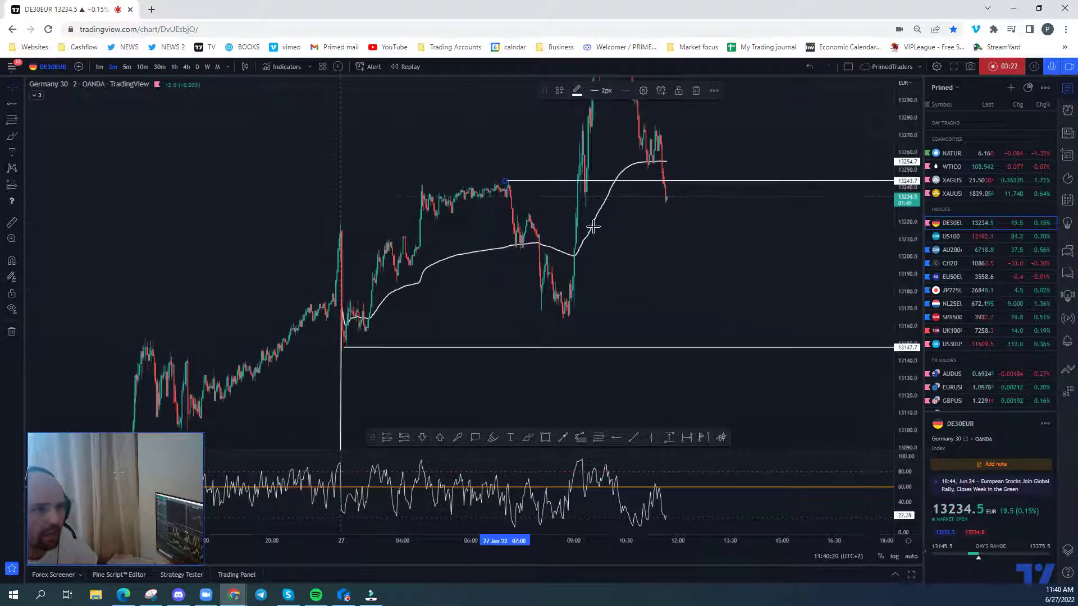
{"action": "scroll", "coordinate": [594, 231], "scroll_direction": "up", "scroll_amount": 6}
{"action": "left_click", "coordinate": [370, 261]}
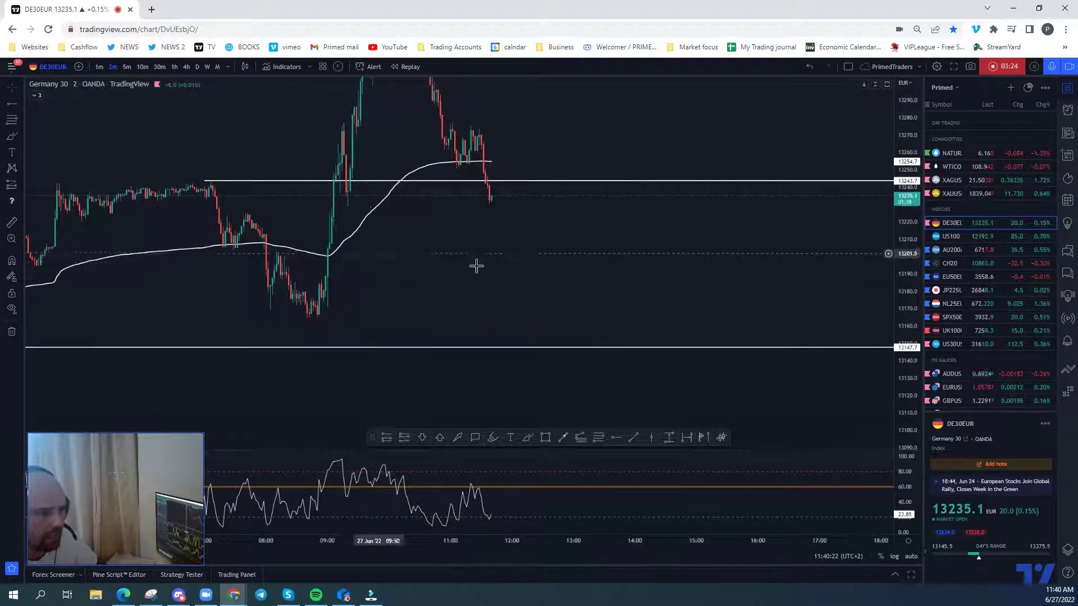
Pan the chart to review the recent candles and earlier price action.
{"action": "left_click_drag", "start_coordinate": [477, 264], "coordinate": [563, 273]}
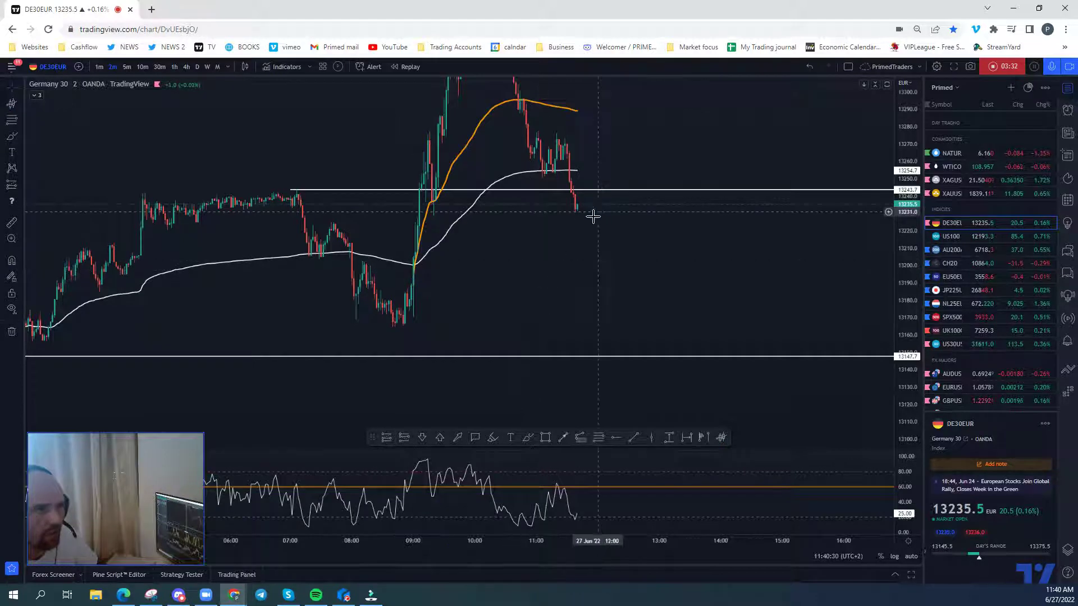
{"action": "left_click_drag", "start_coordinate": [587, 222], "coordinate": [551, 320]}
{"action": "scroll", "coordinate": [551, 319], "scroll_direction": "up", "scroll_amount": 6}
{"action": "left_click_drag", "start_coordinate": [407, 327], "coordinate": [696, 323]}
{"action": "left_click_drag", "start_coordinate": [450, 332], "coordinate": [697, 312]}
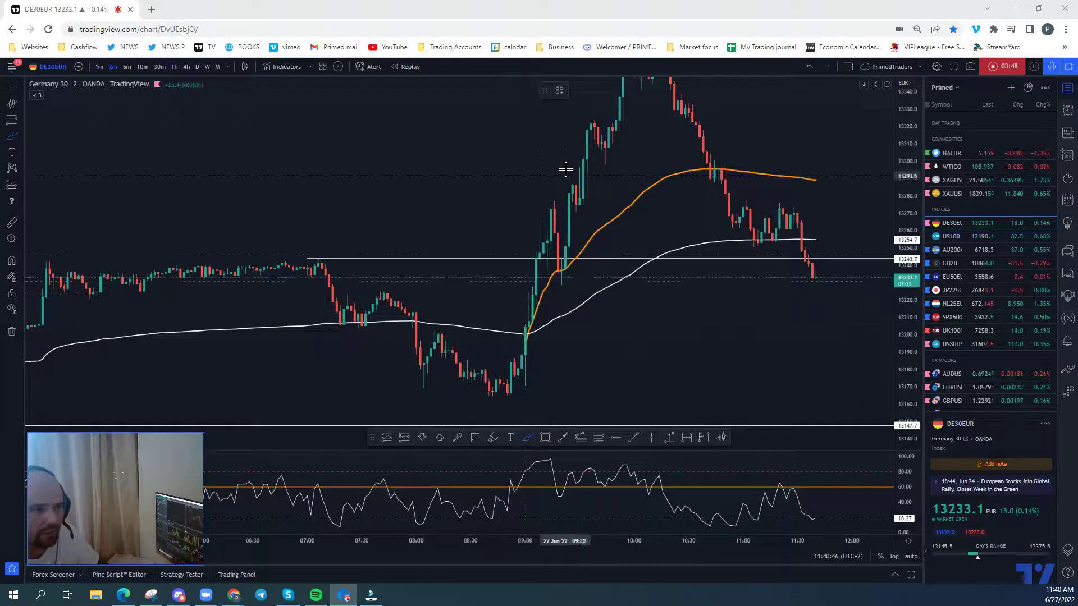
Circle the candles retesting 13243.7 and mark the 09:00 bounce with a red arrowhead.
{"action": "mouse_move", "coordinate": [566, 262]}
{"action": "left_mouse_down"}
{"action": "mouse_move", "coordinate": [552, 271]}
{"action": "mouse_move", "coordinate": [575, 281]}
{"action": "mouse_move", "coordinate": [567, 259]}
{"action": "left_mouse_up"}
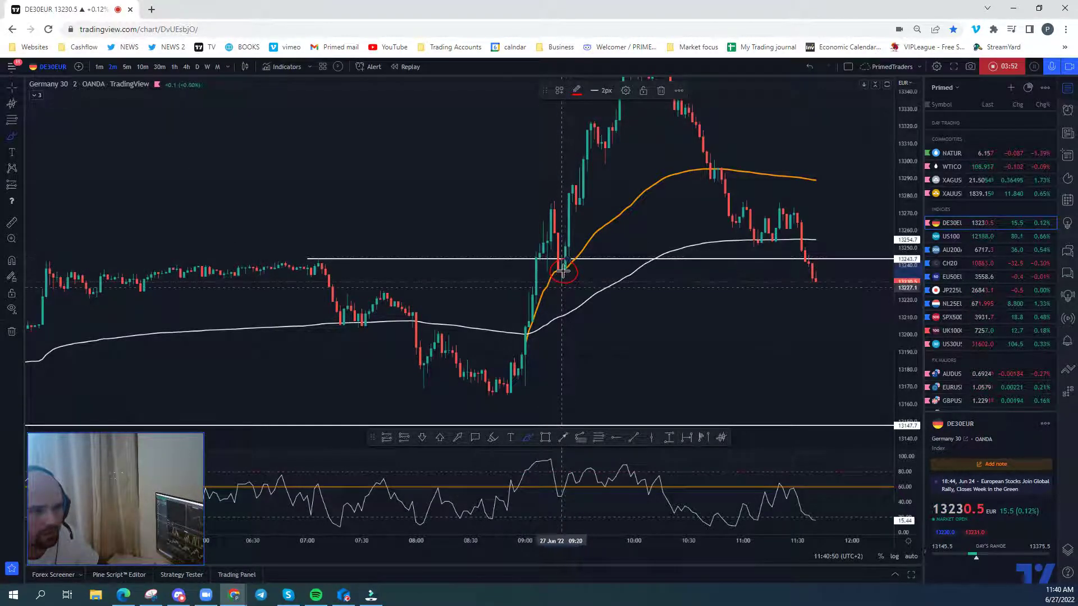
{"action": "scroll", "coordinate": [558, 291], "scroll_direction": "up", "scroll_amount": 2}
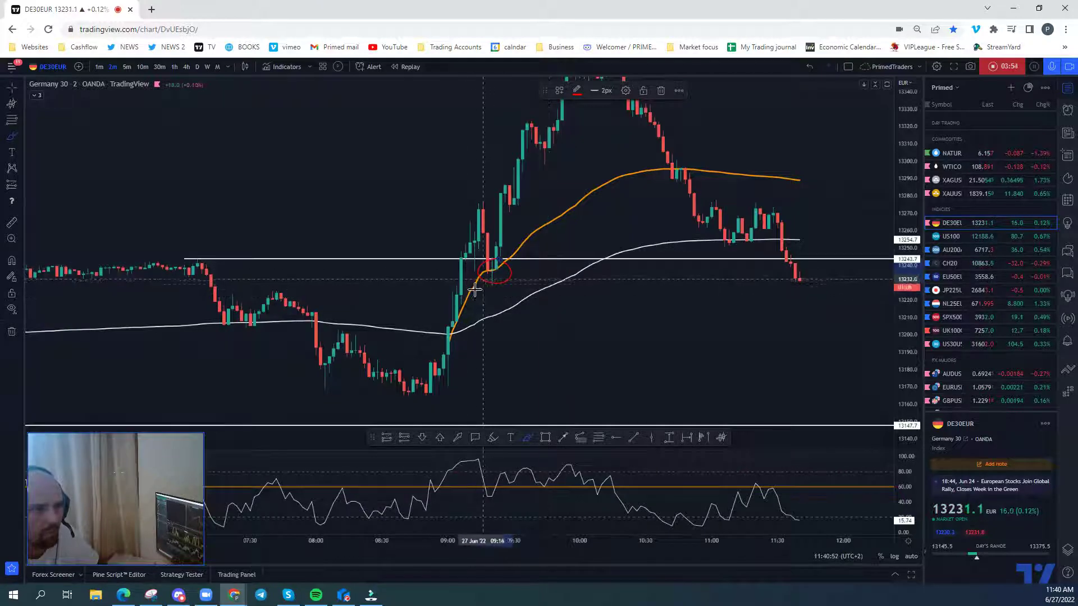
{"action": "left_click_drag", "start_coordinate": [459, 337], "coordinate": [458, 351]}
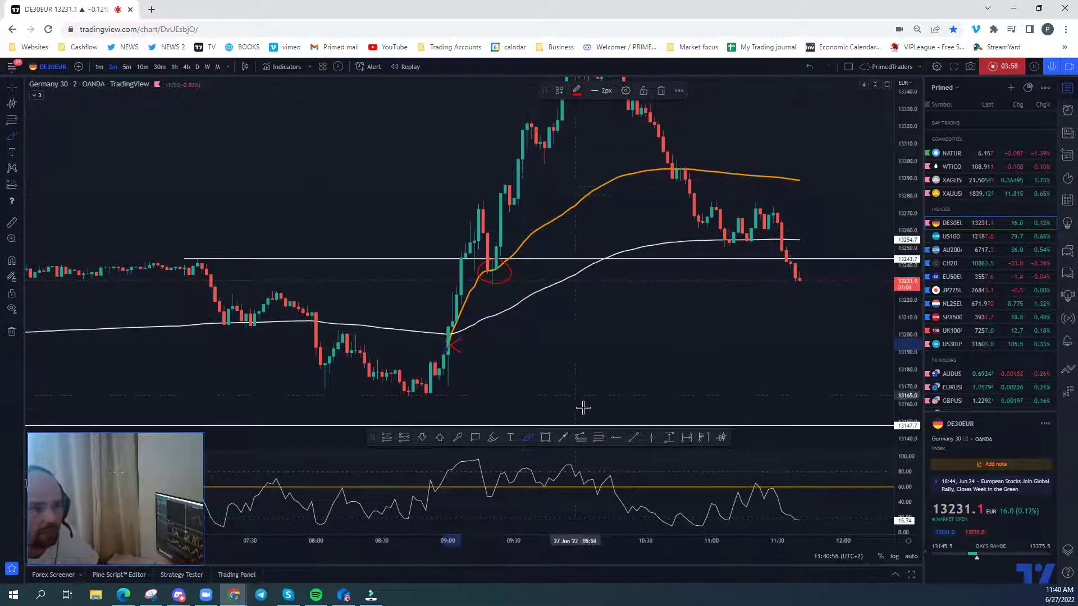
Draw an orange zone near 13275 and a red stroke rising up to it.
{"action": "left_click", "coordinate": [545, 437]}
{"action": "left_click", "coordinate": [470, 200]}
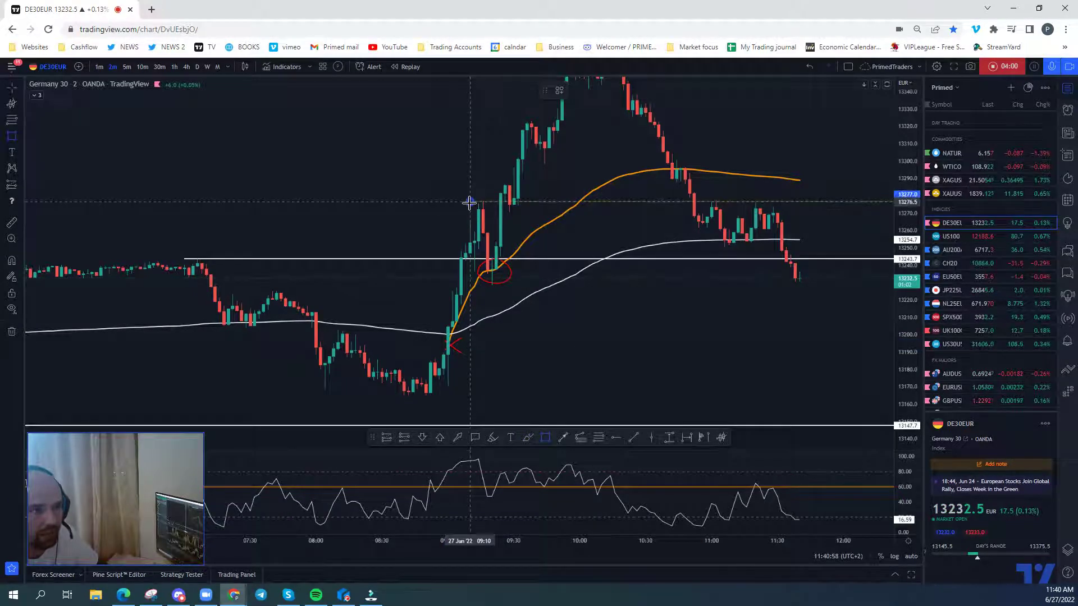
{"action": "left_click", "coordinate": [472, 207]}
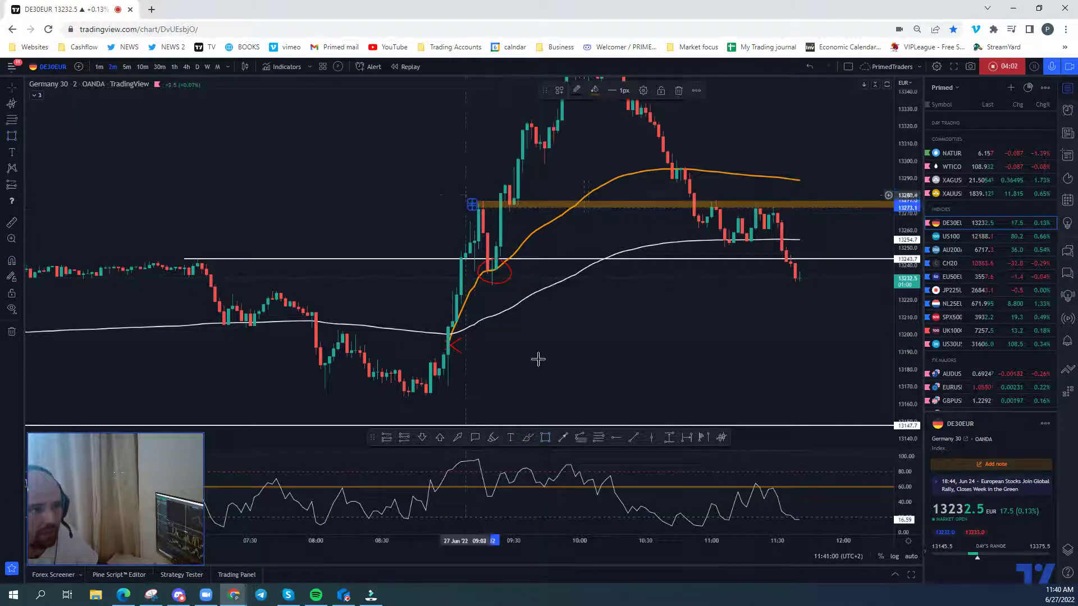
{"action": "left_click", "coordinate": [527, 437]}
{"action": "mouse_move", "coordinate": [452, 279]}
{"action": "left_mouse_down"}
{"action": "mouse_move", "coordinate": [472, 207]}
{"action": "mouse_move", "coordinate": [491, 266]}
{"action": "mouse_move", "coordinate": [506, 188]}
{"action": "mouse_move", "coordinate": [513, 202]}
{"action": "left_mouse_up"}
Mark the 09:35 high with a red stroke and add a flat orange band at the 13375.6 peak.
{"action": "mouse_move", "coordinate": [516, 122]}
{"action": "left_mouse_down"}
{"action": "mouse_move", "coordinate": [544, 121]}
{"action": "mouse_move", "coordinate": [523, 247]}
{"action": "left_mouse_up"}
{"action": "key", "text": "Escape"}
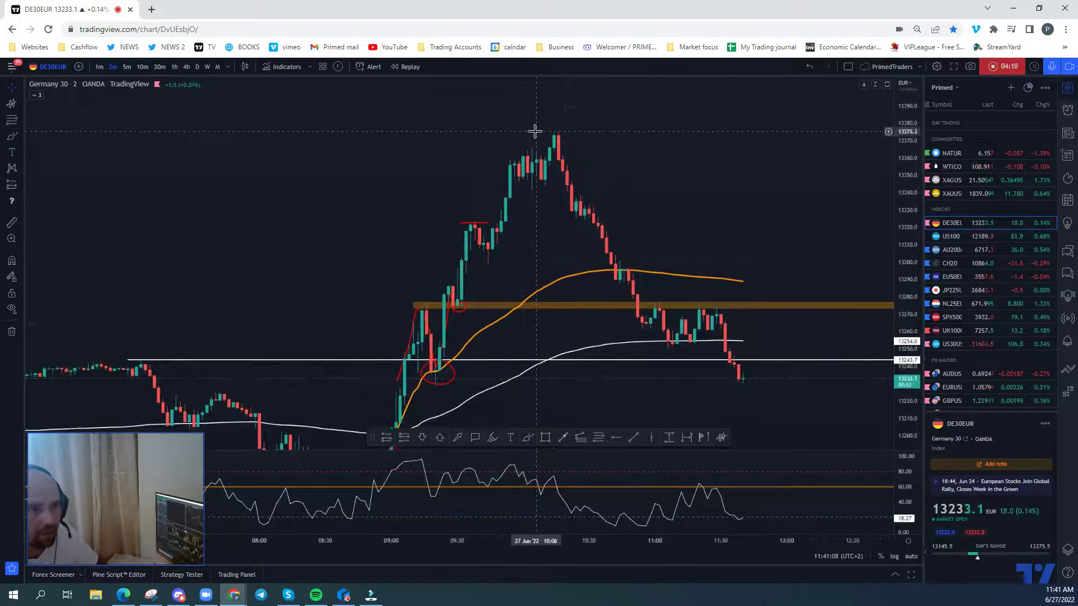
{"action": "left_click", "coordinate": [545, 438]}
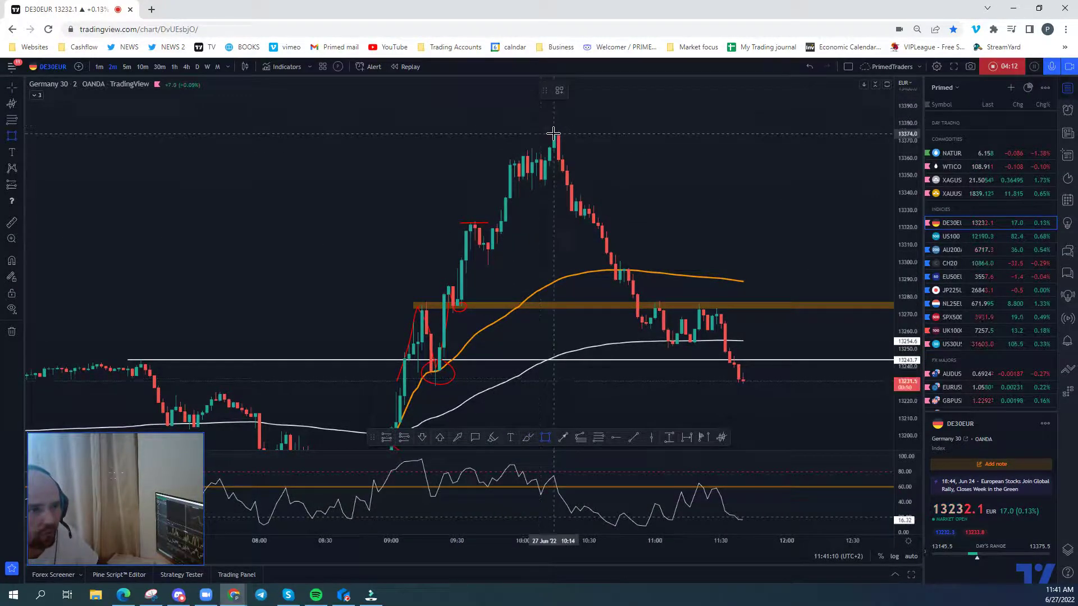
{"action": "left_click", "coordinate": [548, 133]}
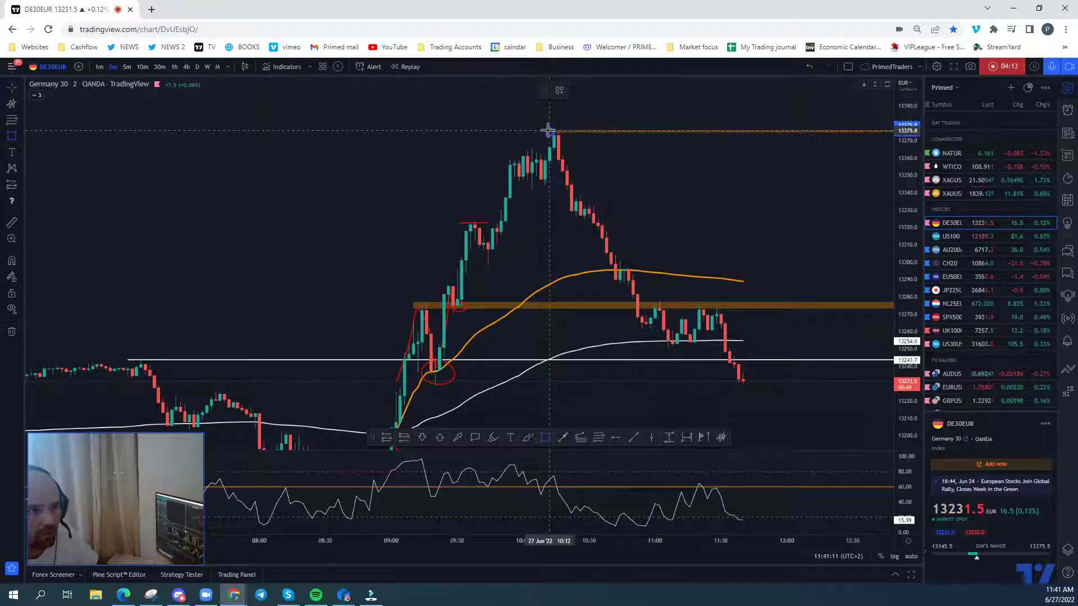
Switch to the 1-minute timeframe, circle the price peak in red and underline the consolidation before it.
{"action": "left_click", "coordinate": [98, 67]}
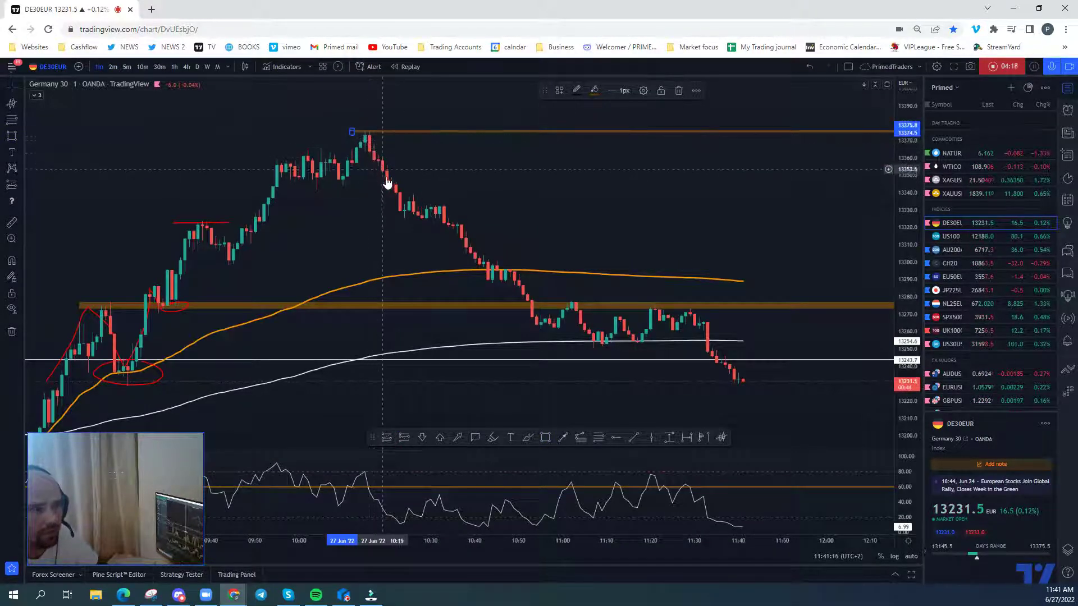
{"action": "left_click", "coordinate": [525, 437]}
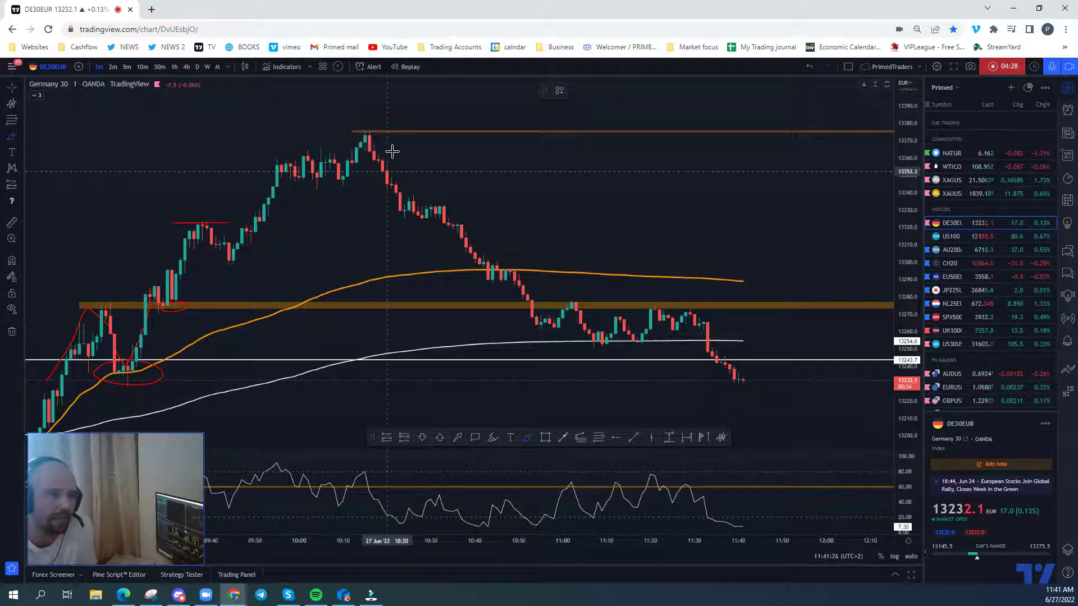
{"action": "mouse_move", "coordinate": [375, 119]}
{"action": "left_mouse_down"}
{"action": "mouse_move", "coordinate": [362, 156]}
{"action": "mouse_move", "coordinate": [375, 121]}
{"action": "left_mouse_up"}
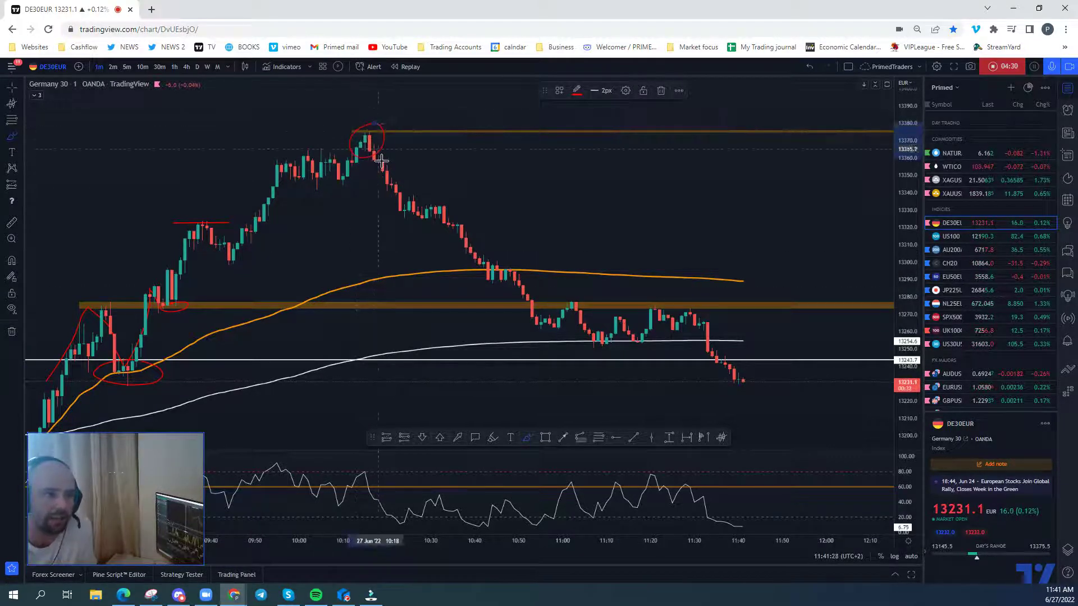
{"action": "mouse_move", "coordinate": [288, 183]}
{"action": "left_mouse_down"}
{"action": "mouse_move", "coordinate": [365, 184]}
{"action": "mouse_move", "coordinate": [339, 191]}
{"action": "mouse_move", "coordinate": [356, 191]}
{"action": "left_mouse_up"}
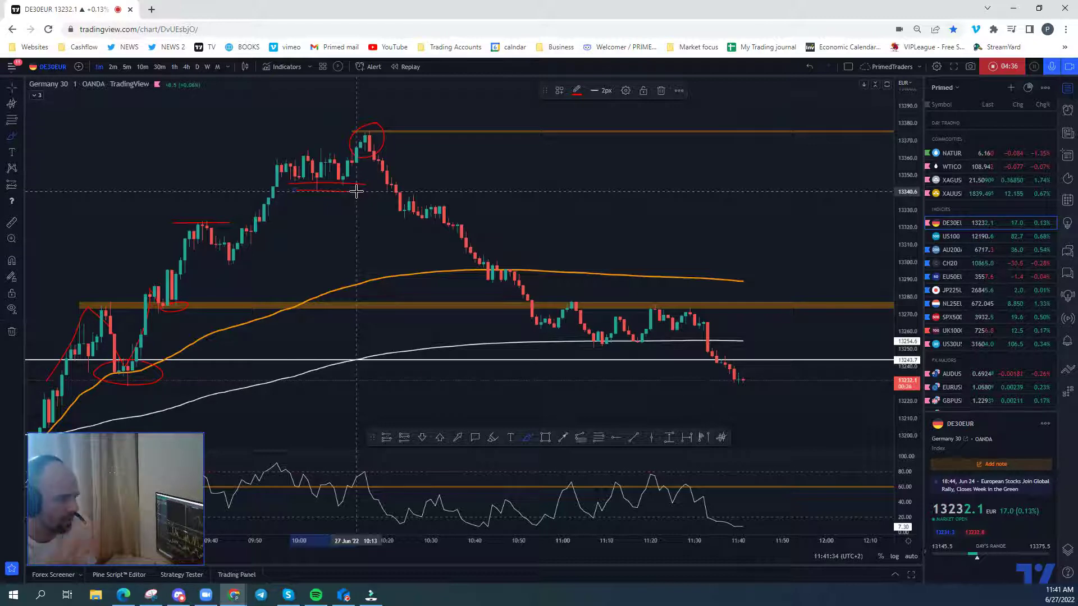
Trace the sell-off from the peak, underline the pause near 10:25, and add another red mark.
{"action": "left_click_drag", "start_coordinate": [380, 156], "coordinate": [400, 213]}
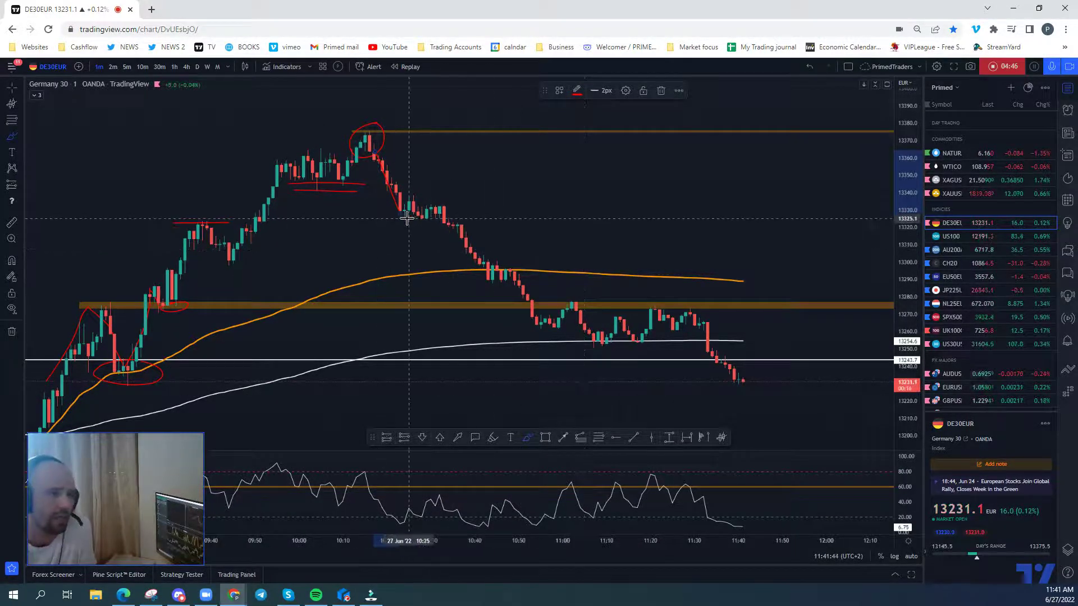
{"action": "left_click_drag", "start_coordinate": [402, 217], "coordinate": [446, 218]}
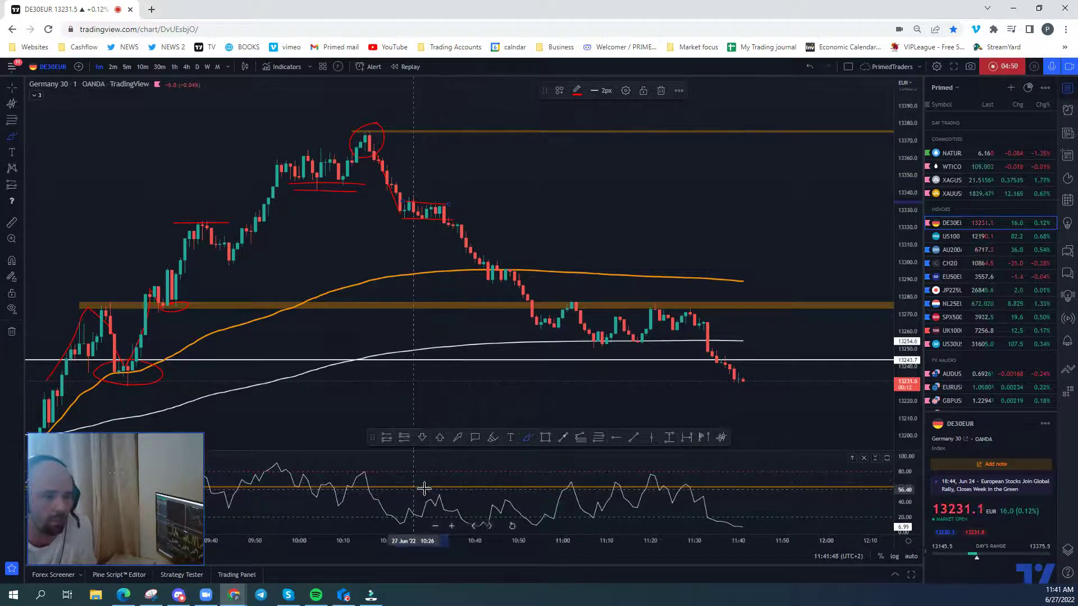
{"action": "scroll", "coordinate": [645, 393], "scroll_direction": "down", "scroll_amount": 3}
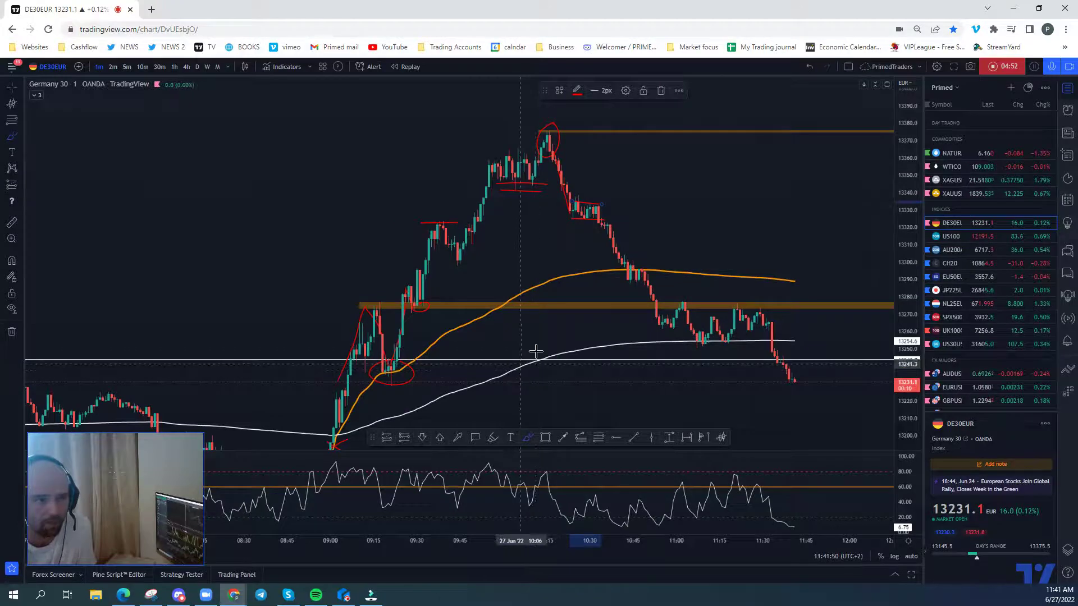
{"action": "left_click_drag", "start_coordinate": [531, 315], "coordinate": [557, 329]}
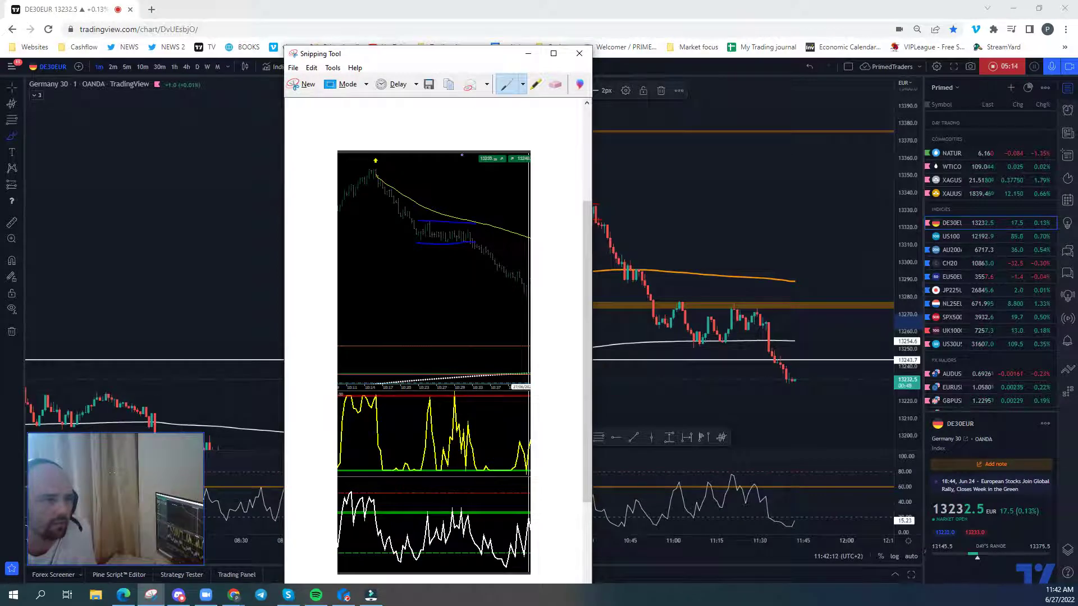
Move the snip aside, finish the blue cross at its peak, and return to the TradingView chart.
{"action": "left_click_drag", "start_coordinate": [476, 47], "coordinate": [315, 33]}
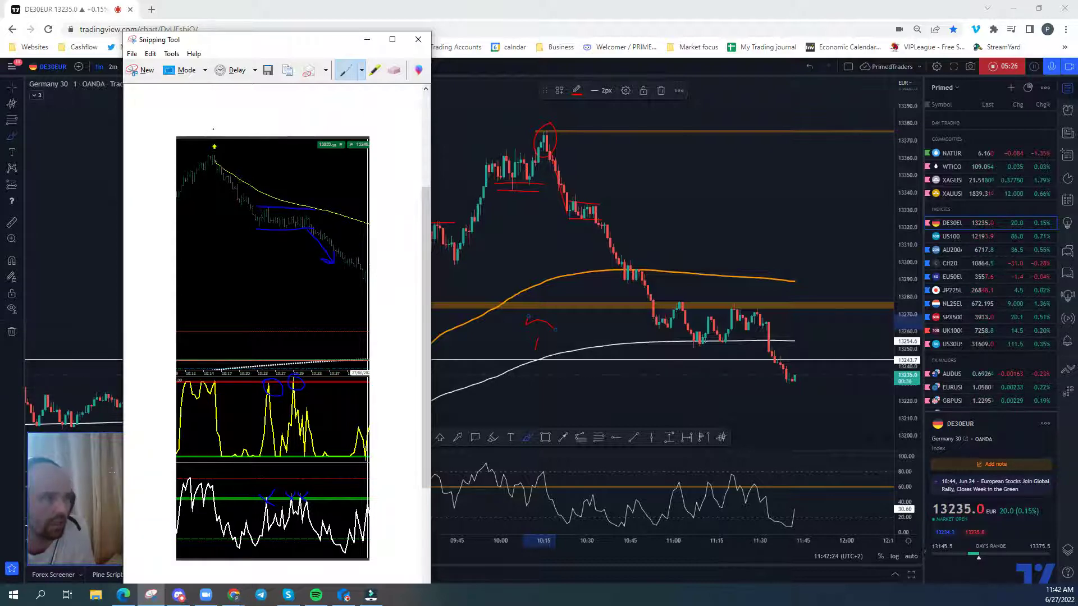
{"action": "left_click_drag", "start_coordinate": [208, 146], "coordinate": [232, 129]}
{"action": "left_click", "coordinate": [753, 229]}
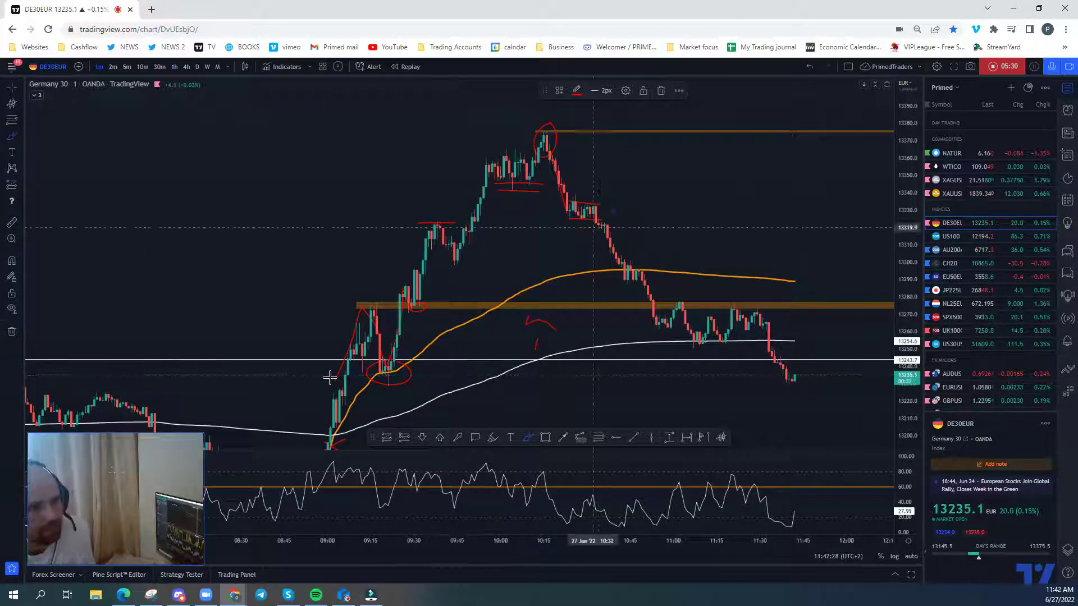
Draw a red line along the falling candles and a red cross inside the circled spot.
{"action": "mouse_move", "coordinate": [592, 228]}
{"action": "left_mouse_down"}
{"action": "mouse_move", "coordinate": [624, 277]}
{"action": "mouse_move", "coordinate": [648, 274]}
{"action": "mouse_move", "coordinate": [636, 265]}
{"action": "left_mouse_up"}
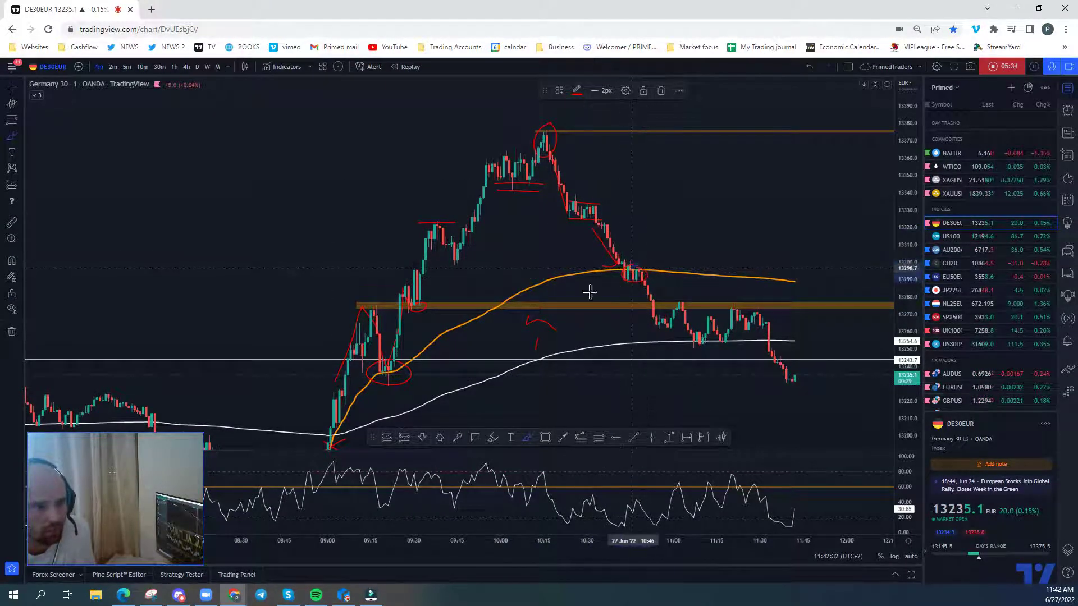
{"action": "left_click", "coordinate": [113, 472]}
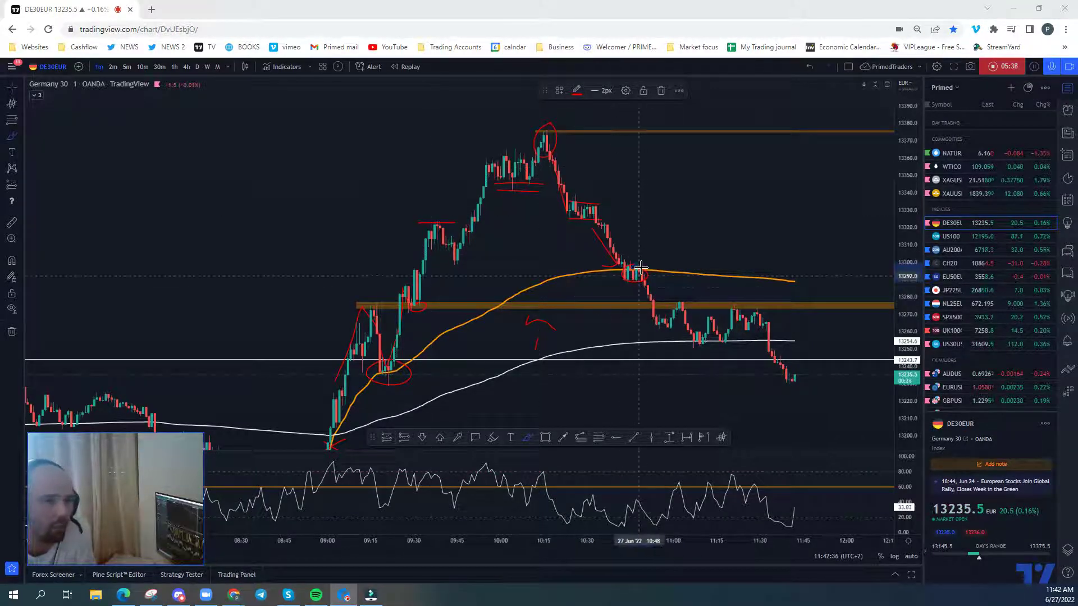
{"action": "mouse_move", "coordinate": [376, 364]}
{"action": "left_mouse_down"}
{"action": "mouse_move", "coordinate": [409, 384]}
{"action": "mouse_move", "coordinate": [403, 366]}
{"action": "left_mouse_up"}
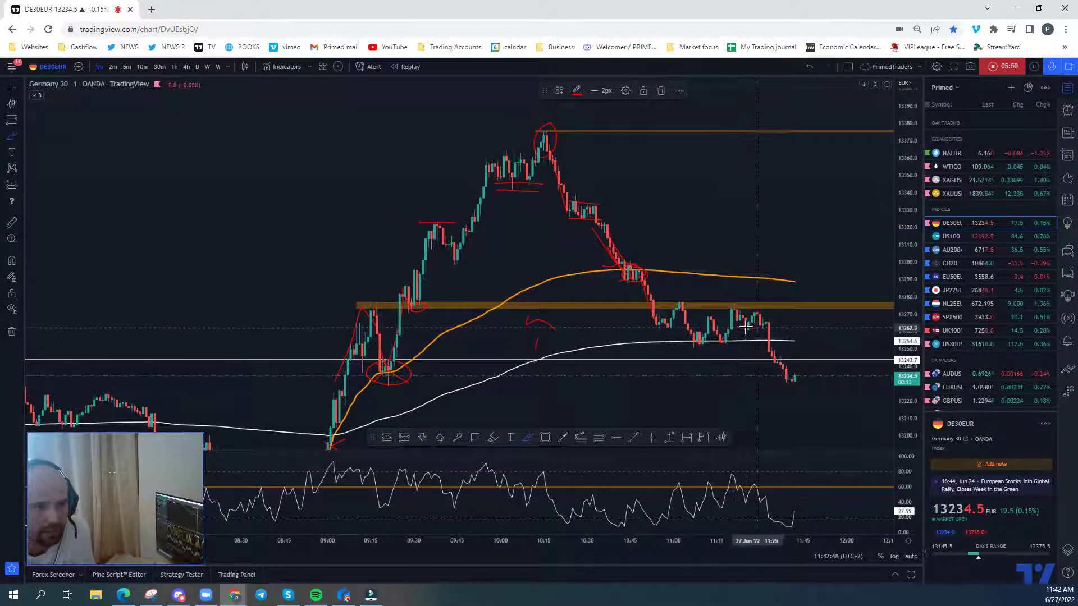
Mark the late swing high with a red stroke and zoom out to earlier price history.
{"action": "left_click_drag", "start_coordinate": [672, 303], "coordinate": [694, 302]}
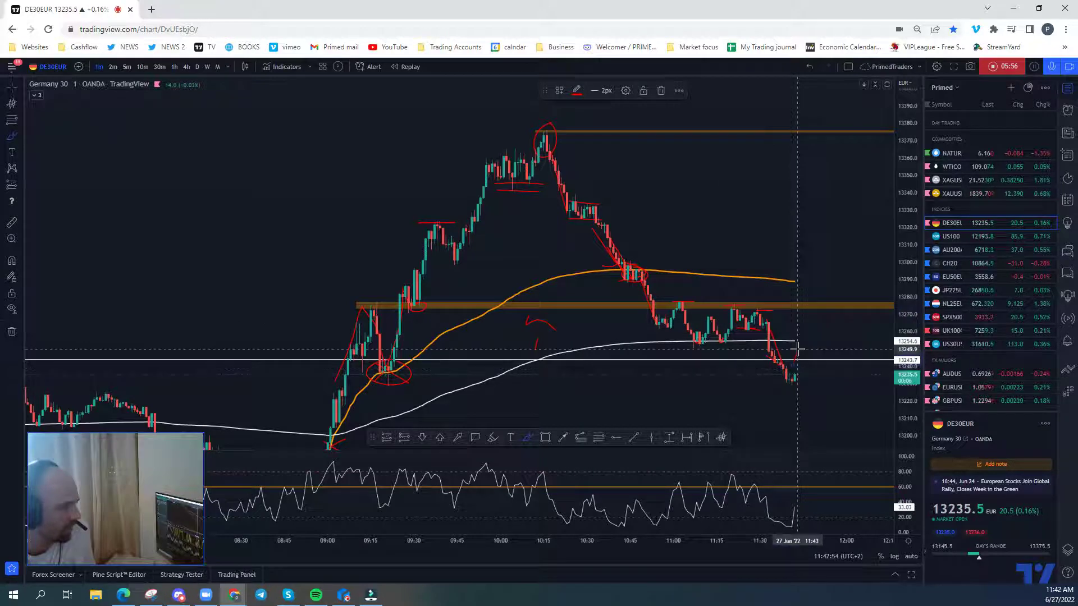
{"action": "scroll", "coordinate": [853, 383], "scroll_direction": "down", "scroll_amount": 2}
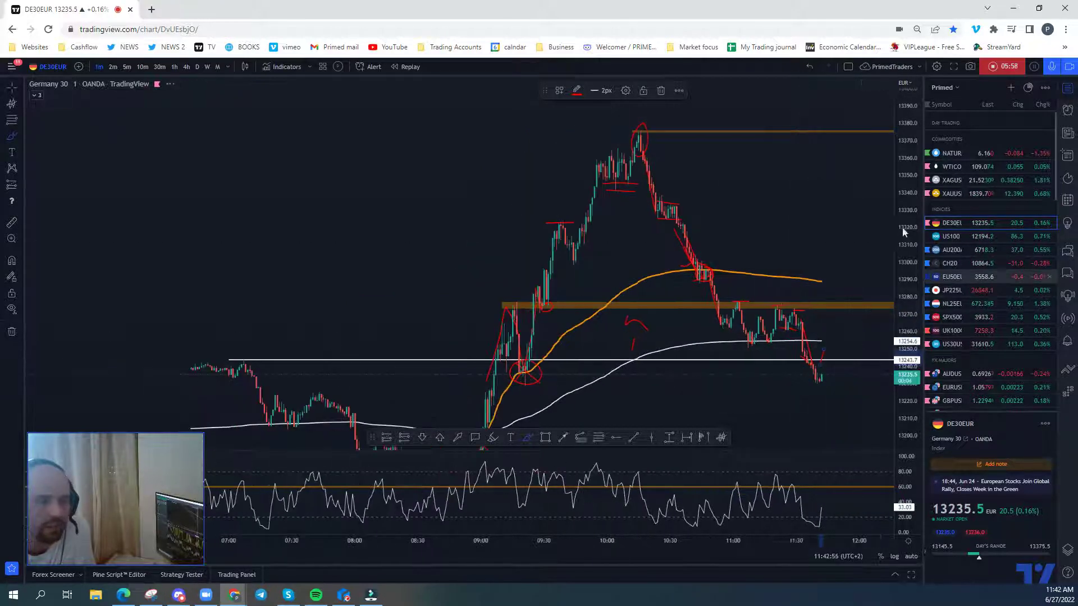
{"action": "left_click_drag", "start_coordinate": [692, 348], "coordinate": [603, 349]}
{"action": "scroll", "coordinate": [603, 349], "scroll_direction": "down", "scroll_amount": 4}
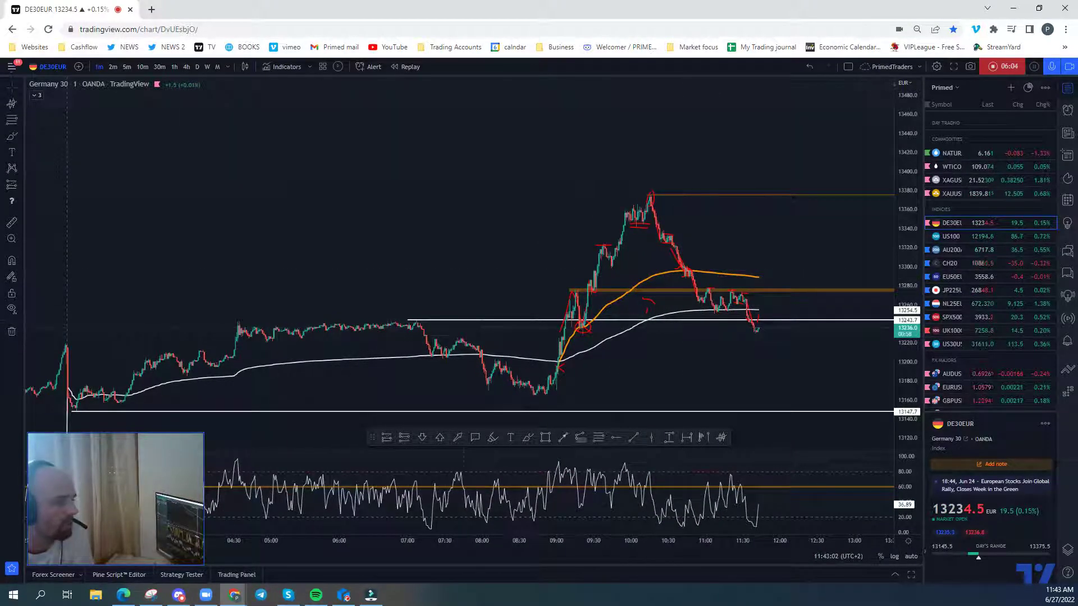
Remove all drawings from the chart and center the rally and sell-off in view.
{"action": "left_click", "coordinate": [18, 335]}
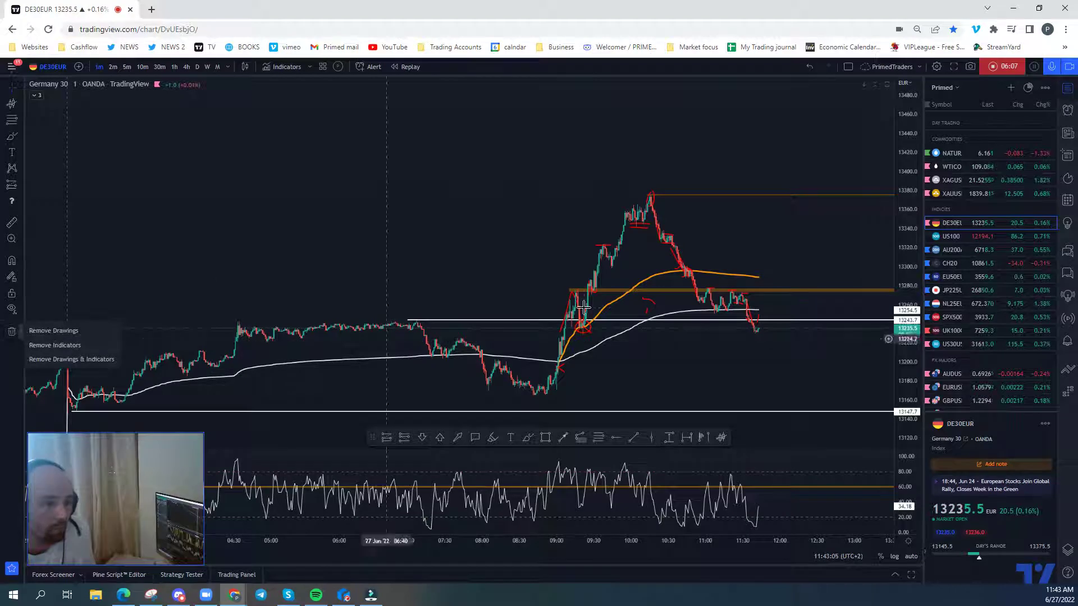
{"action": "left_click", "coordinate": [88, 328]}
{"action": "scroll", "coordinate": [731, 373], "scroll_direction": "up", "scroll_amount": 2}
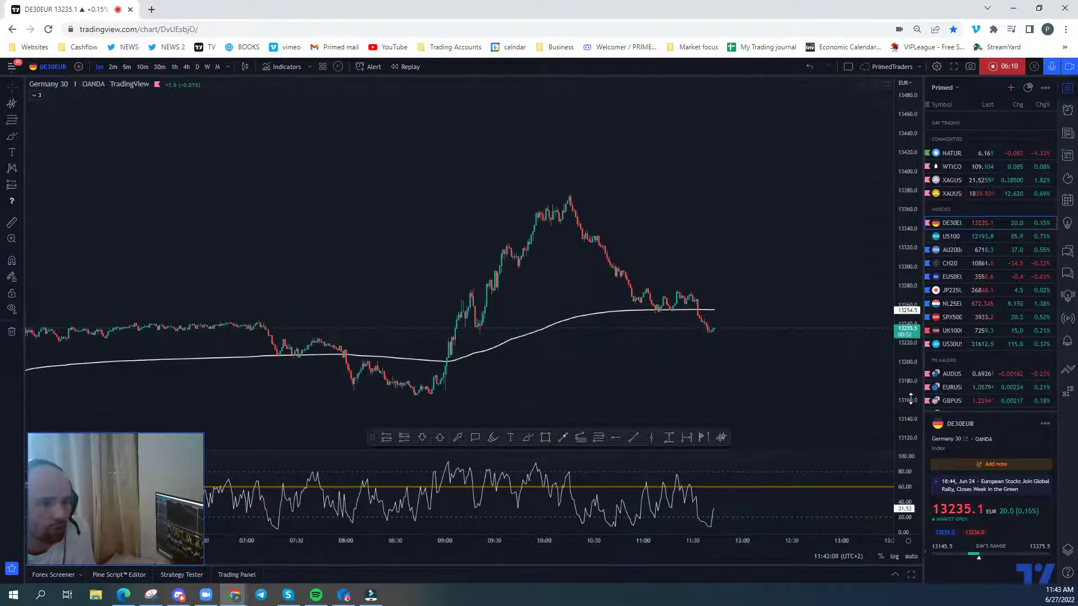
{"action": "left_click_drag", "start_coordinate": [910, 399], "coordinate": [891, 272]}
{"action": "left_click_drag", "start_coordinate": [739, 301], "coordinate": [698, 201]}
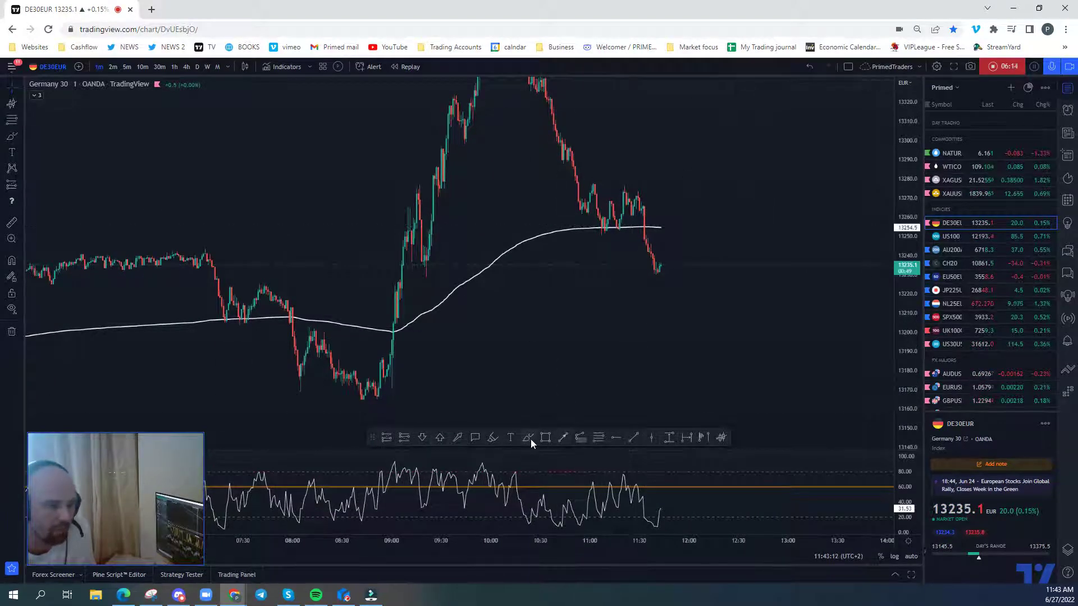
Draw a white down arrow after the sell-off and an up arrow along the rally.
{"action": "left_click", "coordinate": [596, 251]}
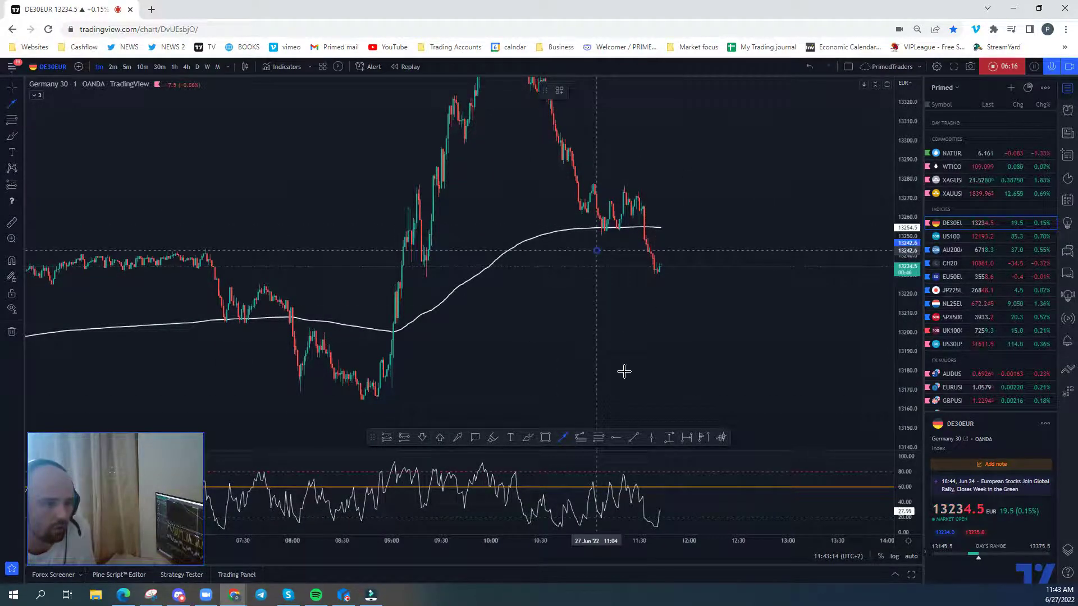
{"action": "left_click", "coordinate": [620, 323]}
{"action": "left_click", "coordinate": [429, 285]}
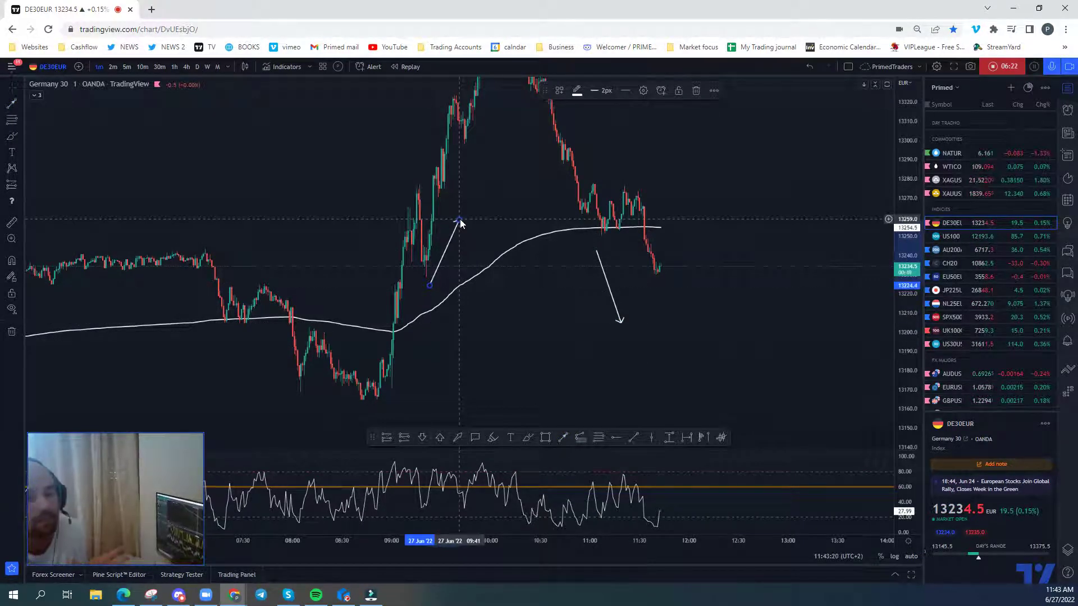
Circle the price peak in red with the Brush tool.
{"action": "left_click_drag", "start_coordinate": [474, 223], "coordinate": [463, 301]}
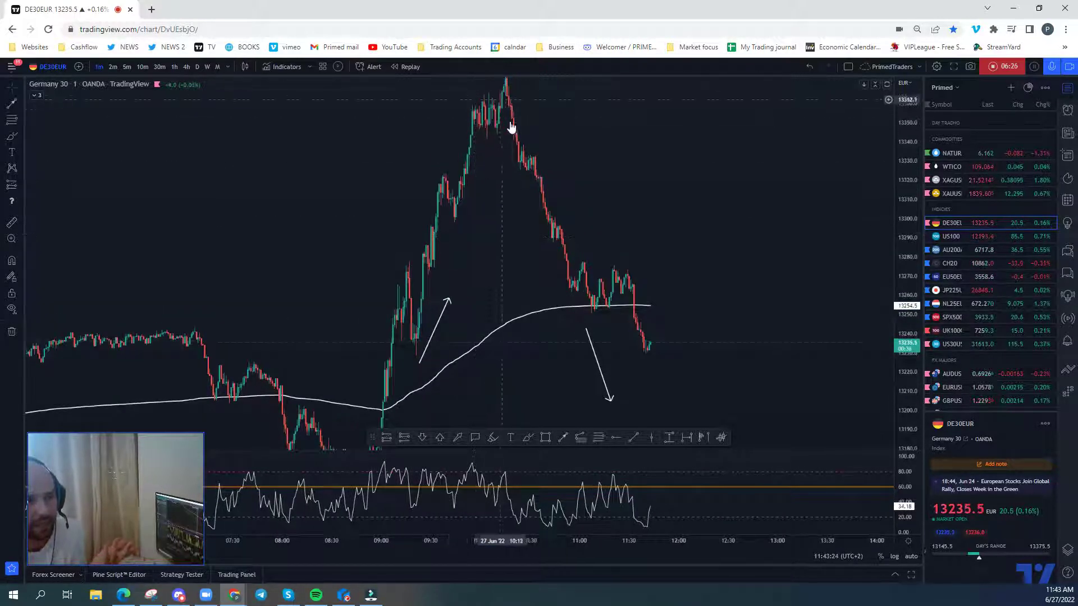
{"action": "mouse_move", "coordinate": [516, 154]}
{"action": "left_mouse_down"}
{"action": "mouse_move", "coordinate": [670, 224]}
{"action": "mouse_move", "coordinate": [668, 234]}
{"action": "left_mouse_up"}
{"action": "left_click", "coordinate": [527, 439]}
{"action": "mouse_move", "coordinate": [485, 125]}
{"action": "left_mouse_down"}
{"action": "mouse_move", "coordinate": [482, 142]}
{"action": "mouse_move", "coordinate": [469, 116]}
{"action": "mouse_move", "coordinate": [495, 126]}
{"action": "left_mouse_up"}
{"action": "left_click", "coordinate": [545, 438]}
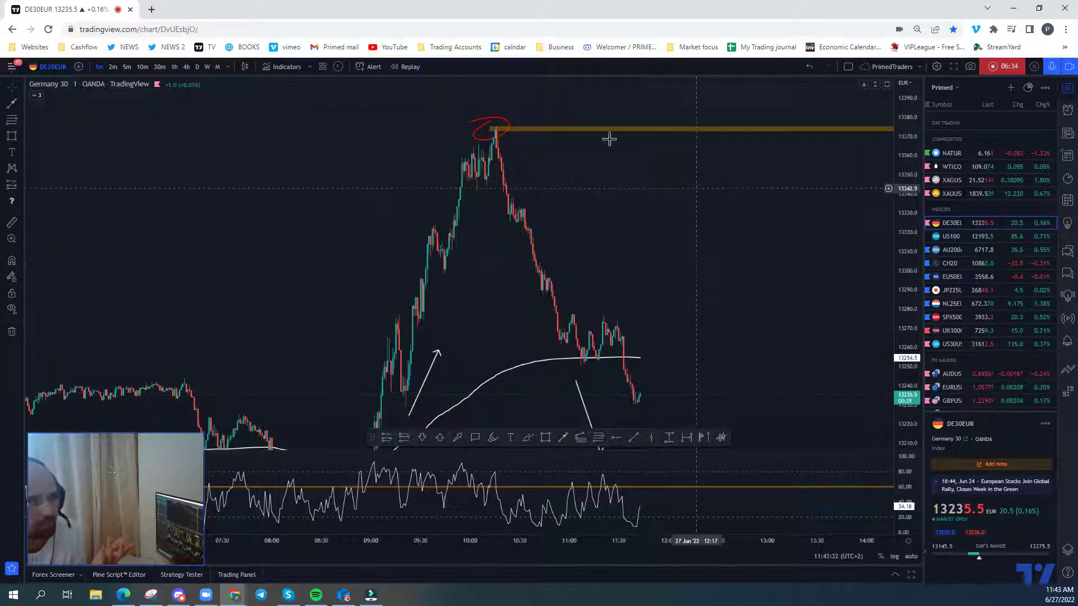
Switch to 2-minute candles and mark the early-morning low with an orange zone.
{"action": "left_click", "coordinate": [113, 67]}
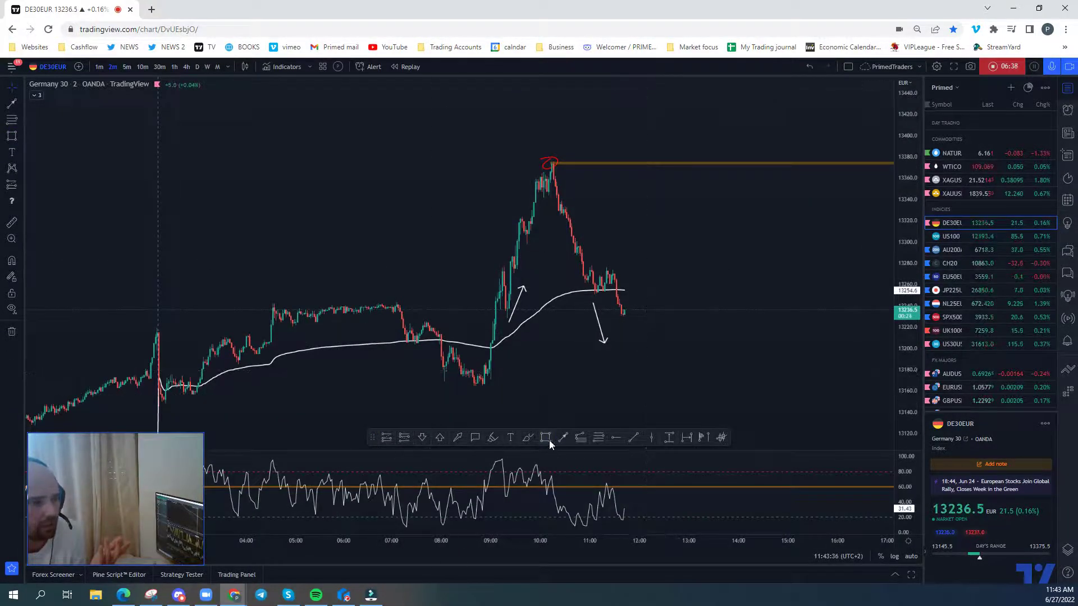
{"action": "left_click", "coordinate": [158, 400]}
{"action": "left_click", "coordinate": [159, 403]}
{"action": "left_click", "coordinate": [395, 339]}
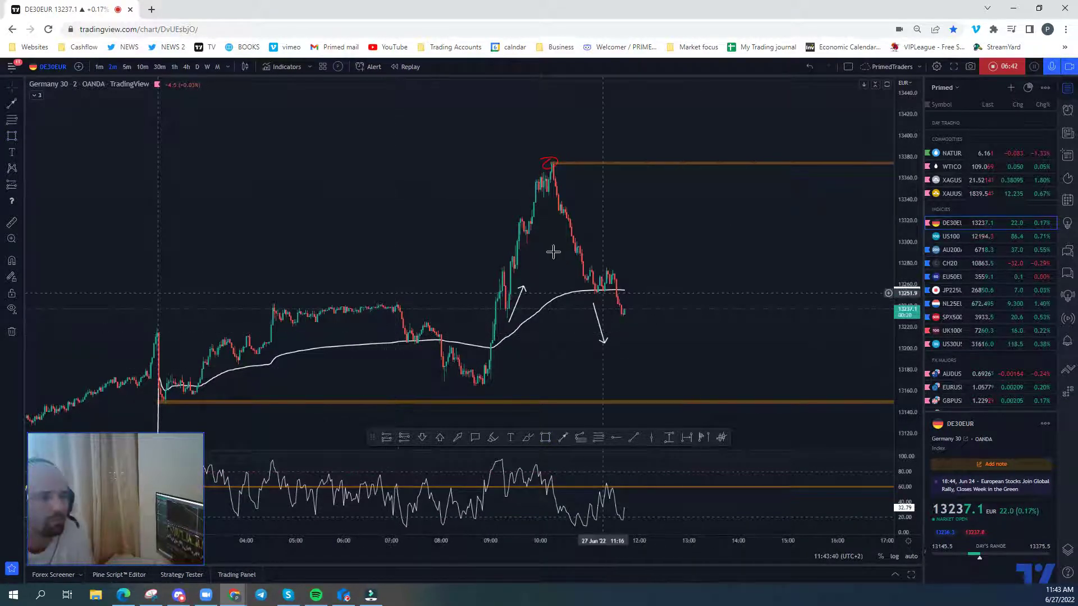
Place a horizontal ray at 13242.7 and draw an orange zone around the 13240 level.
{"action": "left_click", "coordinate": [616, 437]}
{"action": "left_click", "coordinate": [391, 303]}
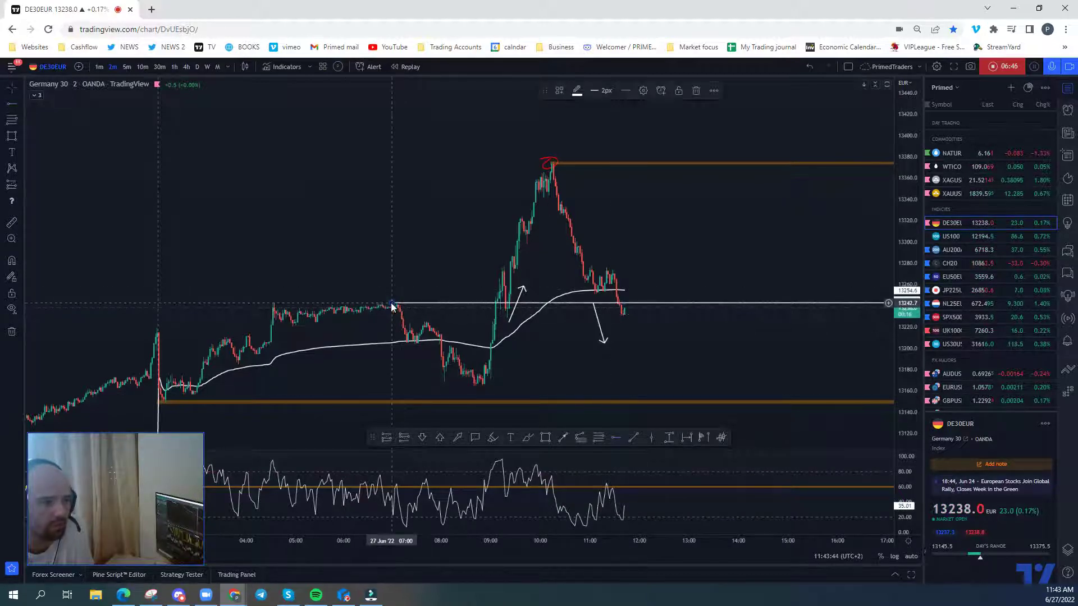
{"action": "left_click", "coordinate": [545, 437]}
{"action": "left_click_drag", "start_coordinate": [268, 308], "coordinate": [397, 304]}
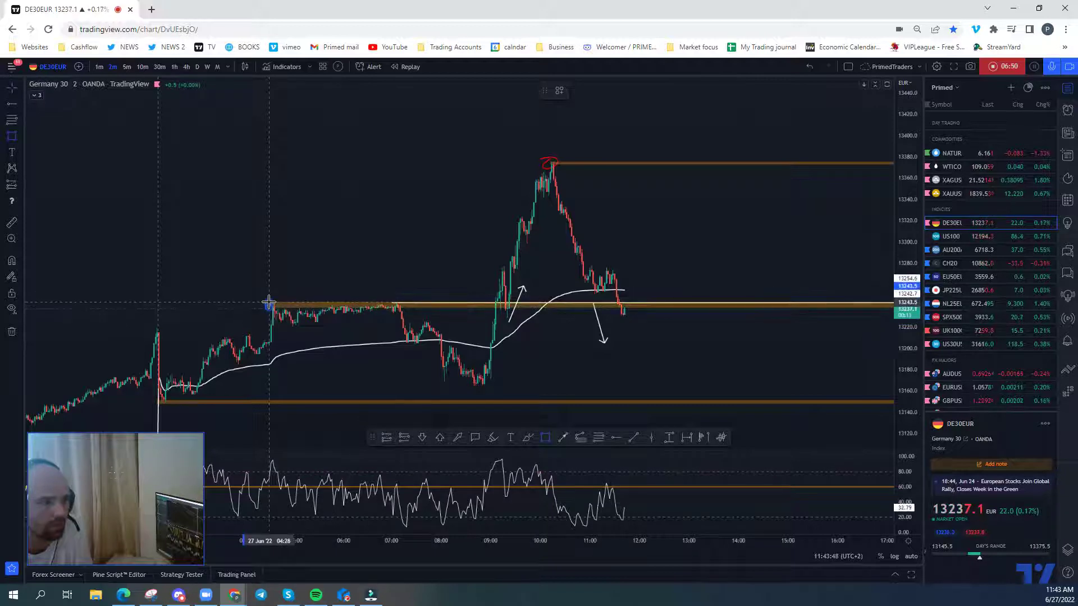
{"action": "scroll", "coordinate": [523, 209], "scroll_direction": "up", "scroll_amount": 3}
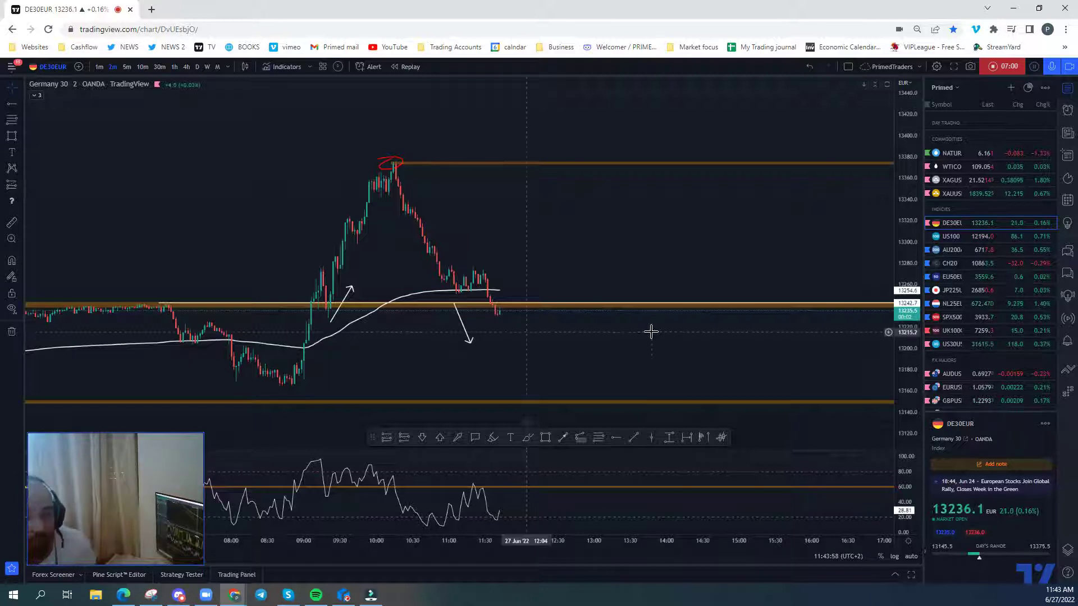
Bring the morning session into view, close the red peak circle, and X out the early level.
{"action": "scroll", "coordinate": [548, 392], "scroll_direction": "down", "scroll_amount": 3}
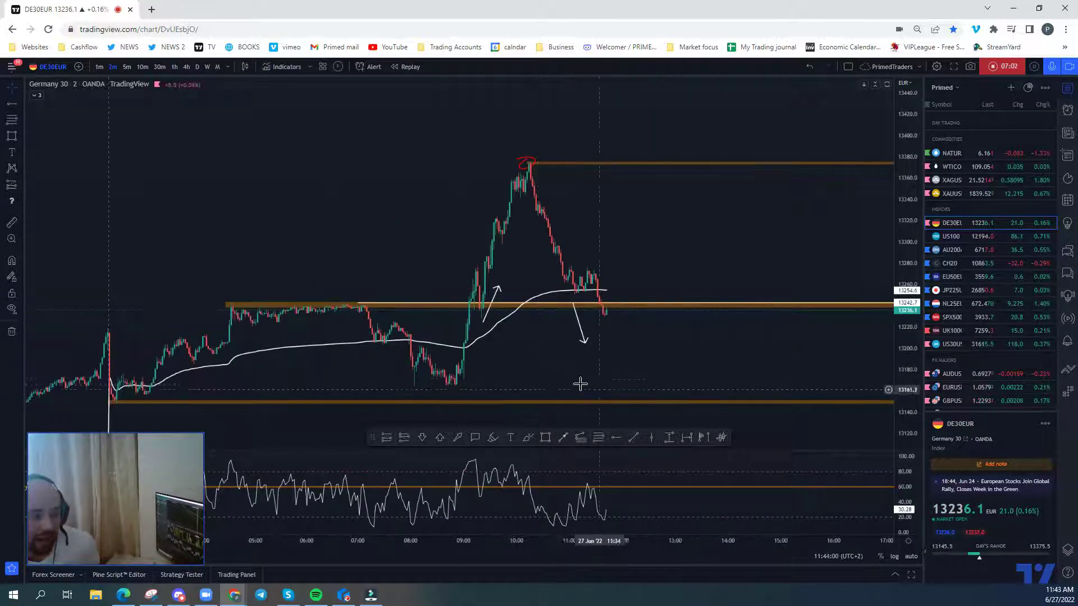
{"action": "left_click_drag", "start_coordinate": [539, 361], "coordinate": [554, 316]}
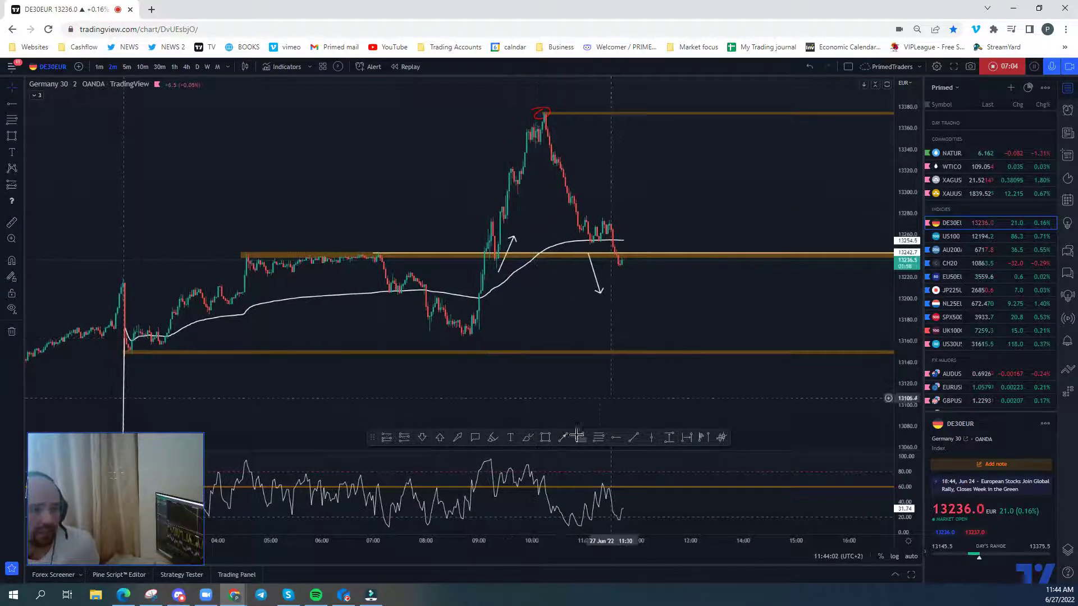
{"action": "left_click_drag", "start_coordinate": [550, 103], "coordinate": [541, 108]}
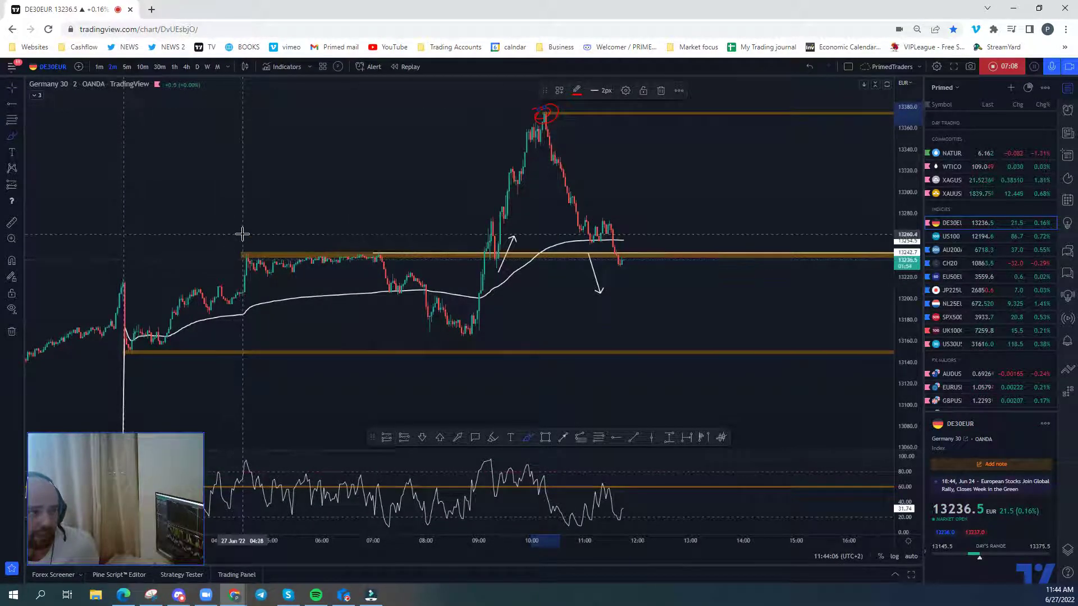
{"action": "left_click_drag", "start_coordinate": [303, 240], "coordinate": [284, 255]}
{"action": "left_click_drag", "start_coordinate": [284, 240], "coordinate": [303, 256]}
Trace the rally, the drop from the peak, and both orange levels in red.
{"action": "mouse_move", "coordinate": [499, 264]}
{"action": "left_mouse_down"}
{"action": "mouse_move", "coordinate": [513, 169]}
{"action": "mouse_move", "coordinate": [501, 189]}
{"action": "mouse_move", "coordinate": [539, 186]}
{"action": "left_mouse_up"}
{"action": "left_click_drag", "start_coordinate": [553, 116], "coordinate": [559, 151]}
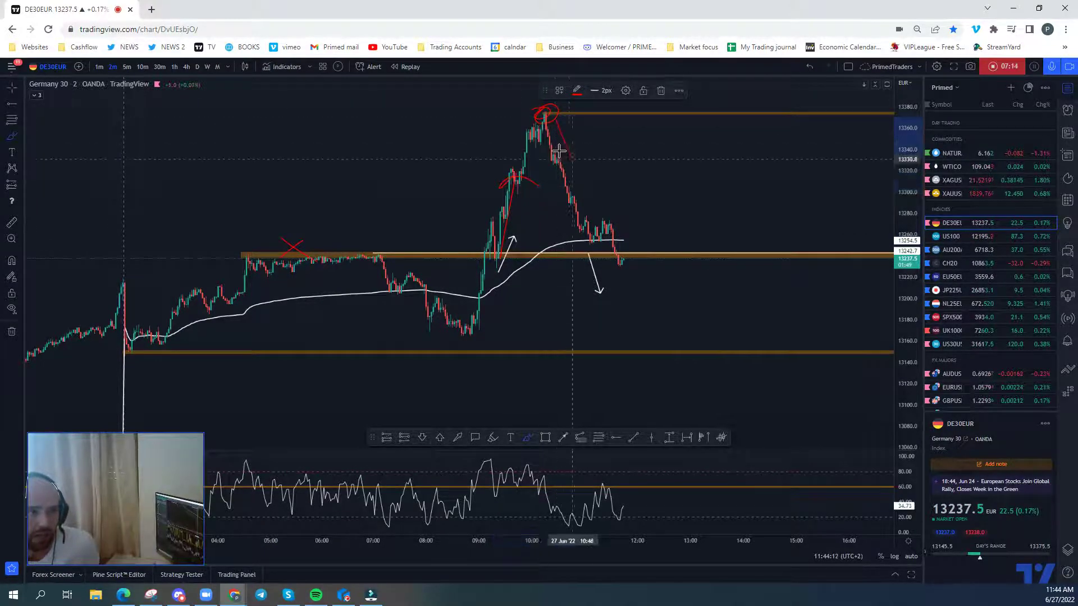
{"action": "left_click_drag", "start_coordinate": [532, 115], "coordinate": [663, 116]}
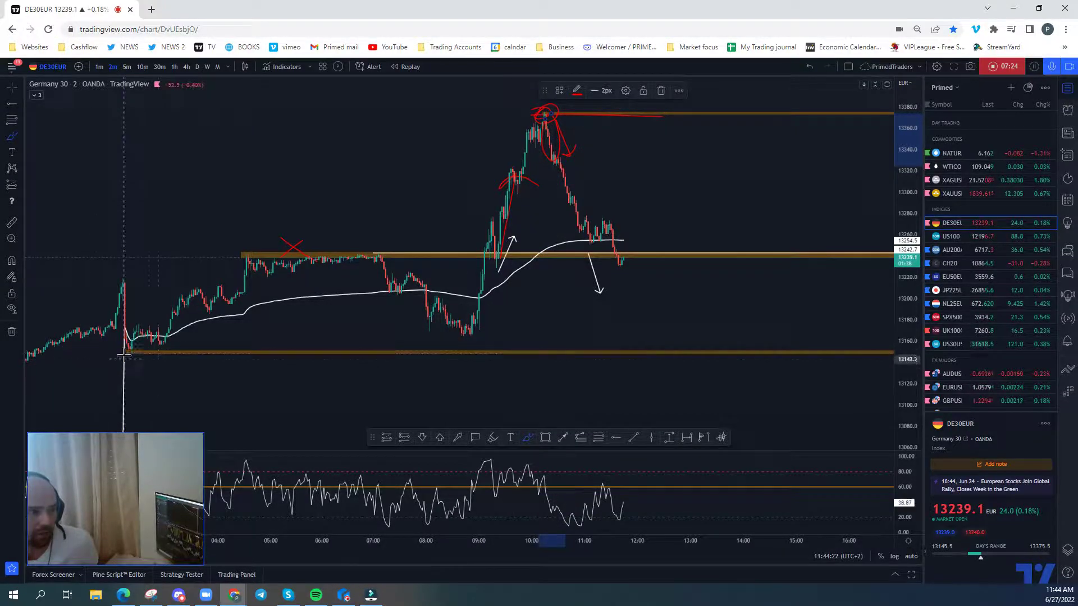
{"action": "left_click_drag", "start_coordinate": [116, 348], "coordinate": [879, 344]}
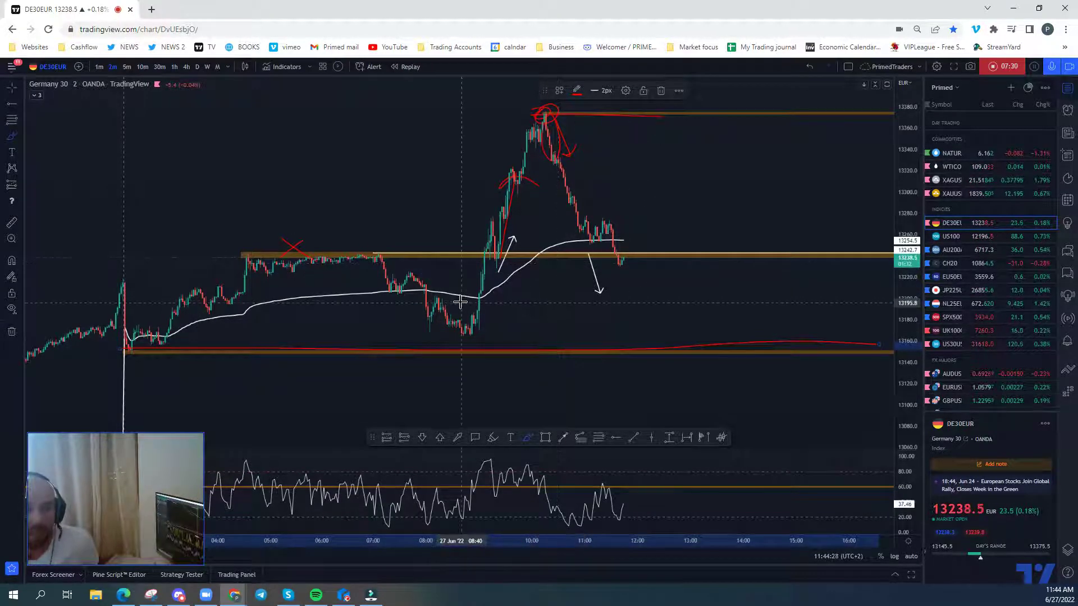
Circle the white-average crossing and latest price cluster, then sketch red up and down scenario arrows.
{"action": "mouse_move", "coordinate": [453, 294]}
{"action": "left_mouse_down"}
{"action": "mouse_move", "coordinate": [496, 297]}
{"action": "mouse_move", "coordinate": [481, 294]}
{"action": "left_mouse_up"}
{"action": "mouse_move", "coordinate": [599, 233]}
{"action": "left_mouse_down"}
{"action": "mouse_move", "coordinate": [623, 236]}
{"action": "mouse_move", "coordinate": [593, 242]}
{"action": "mouse_move", "coordinate": [602, 233]}
{"action": "left_mouse_up"}
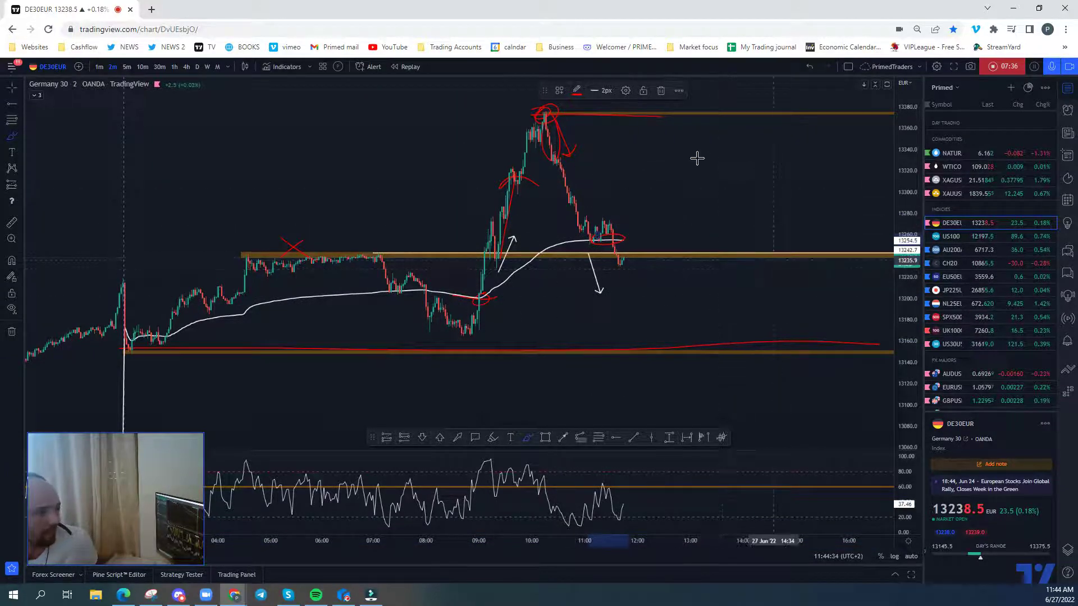
{"action": "mouse_move", "coordinate": [631, 249]}
{"action": "left_mouse_down"}
{"action": "mouse_move", "coordinate": [636, 208]}
{"action": "mouse_move", "coordinate": [659, 209]}
{"action": "left_mouse_up"}
{"action": "left_click_drag", "start_coordinate": [634, 270], "coordinate": [638, 295]}
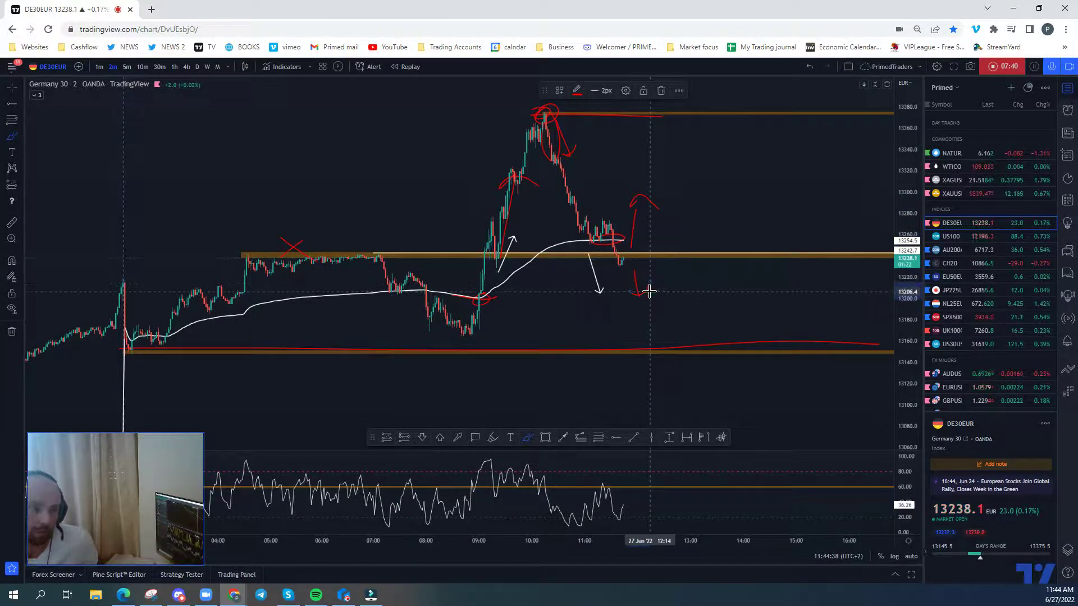